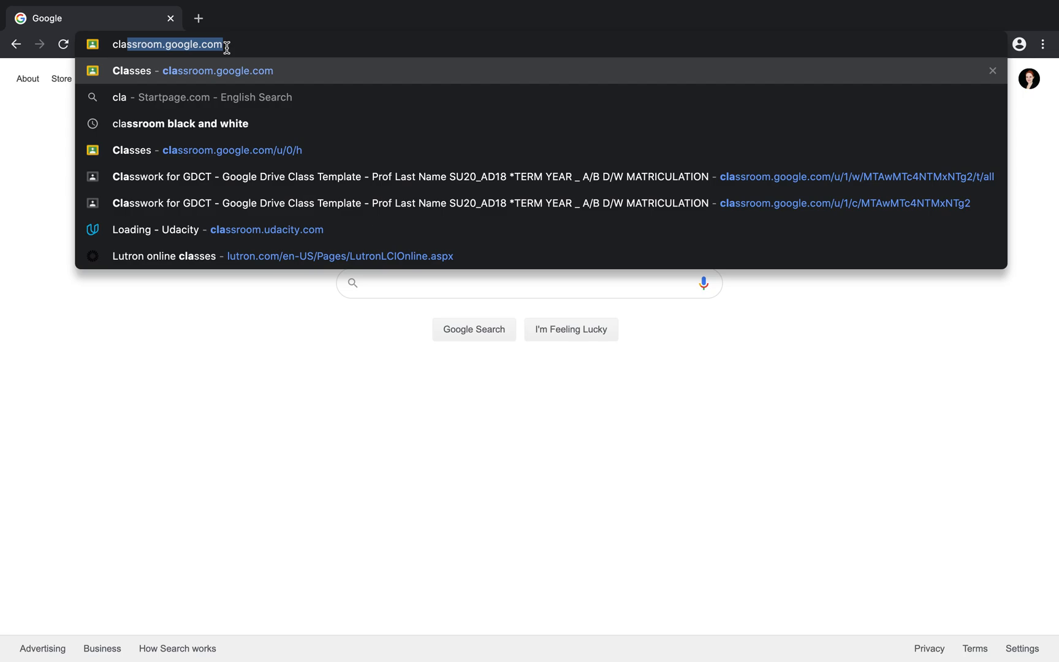
Go to classroom.google.com and open the "GDCT - Google Drive Class Template" class
key("Return")
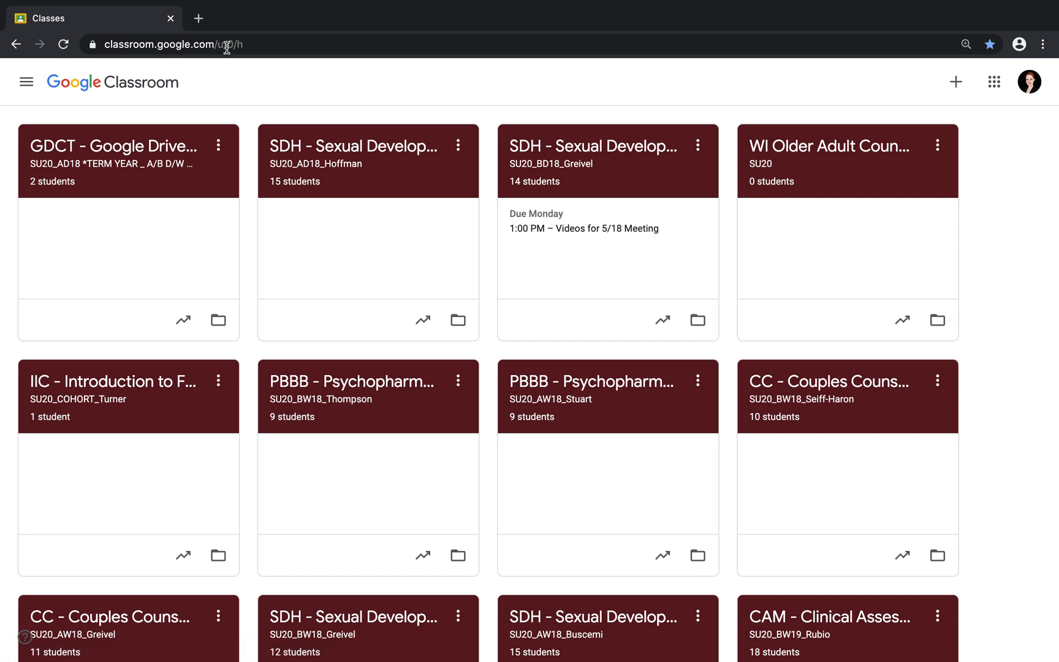
left_click(103, 144)
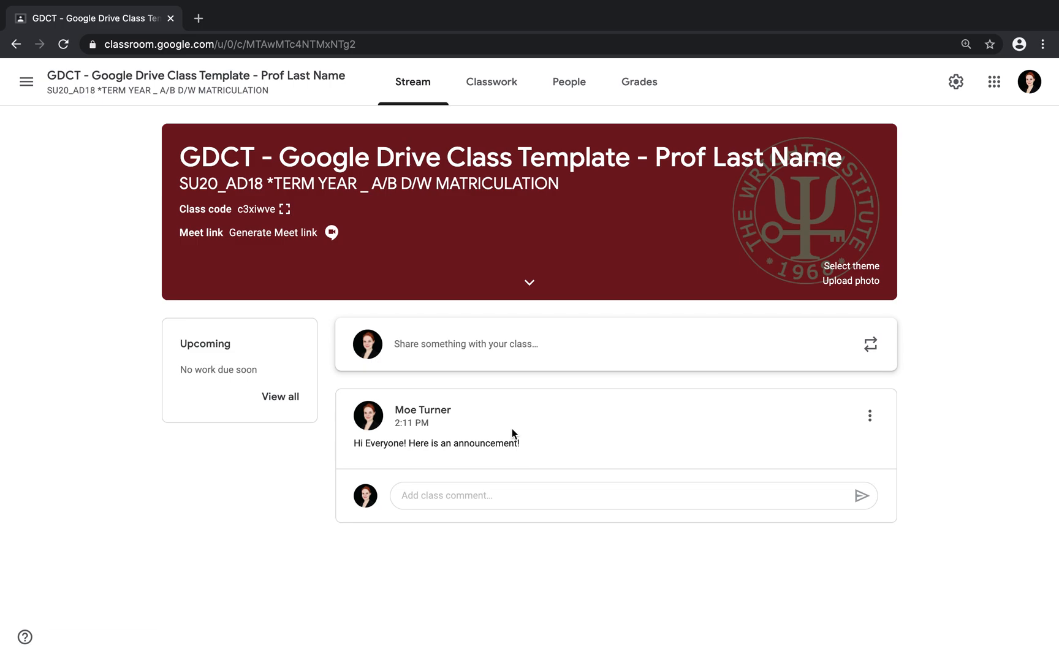
Write the class announcement "Remember that we are having a guest speaker in class today!" and save it as a draft
left_click(453, 343)
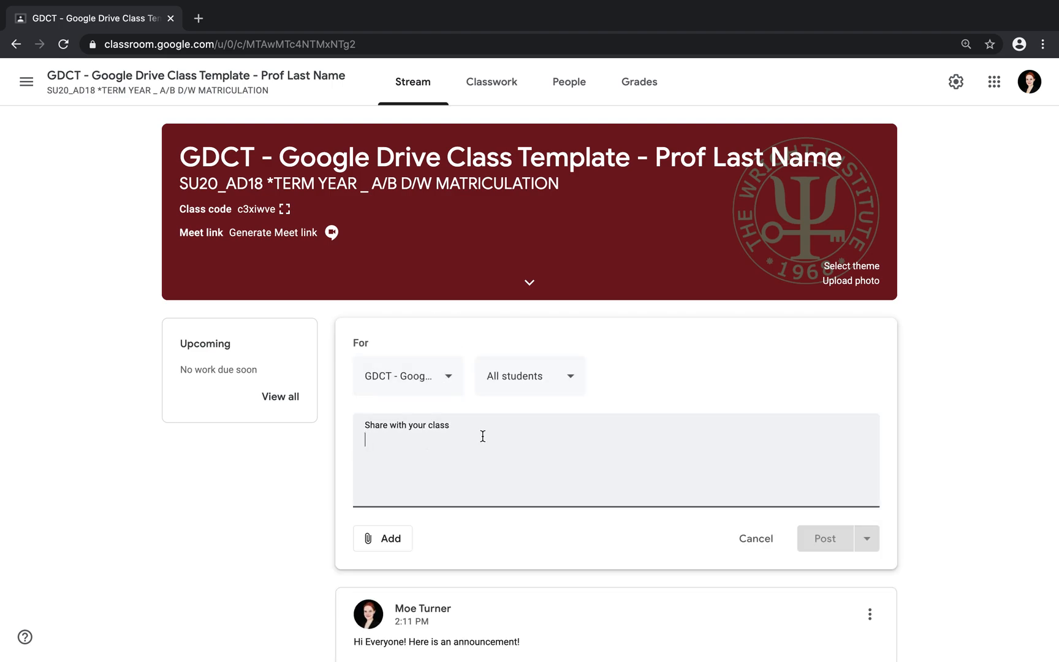
type("REmbmer")
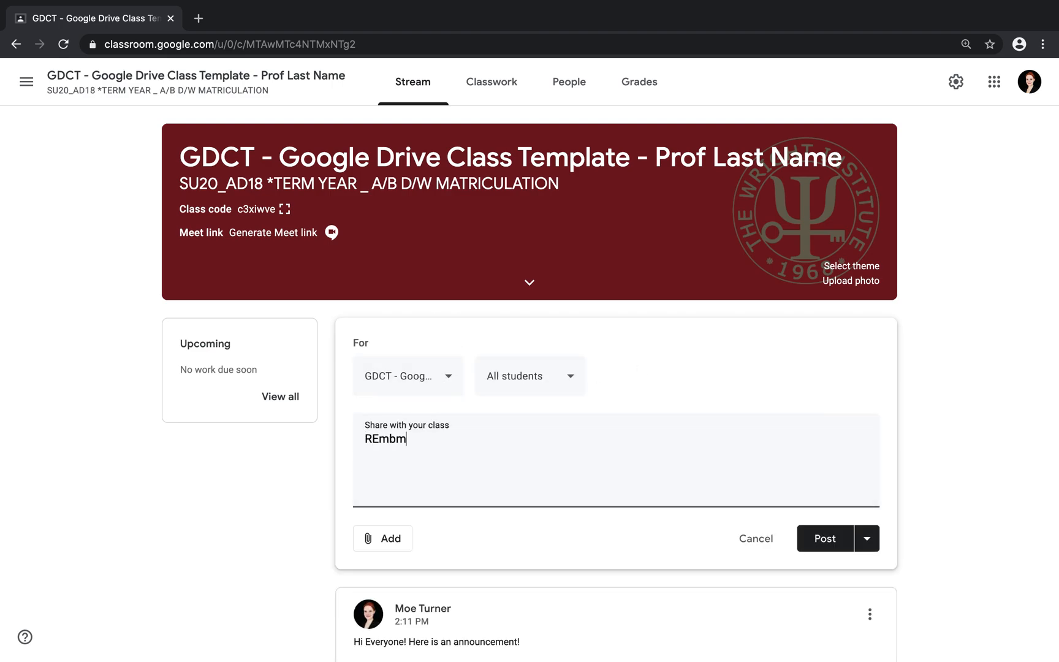
key("BackSpace")
key("BackSpace")
key("BackSpace")
key("BackSpace")
key("BackSpace")
key("BackSpace")
type("emember that we are having a guest ")
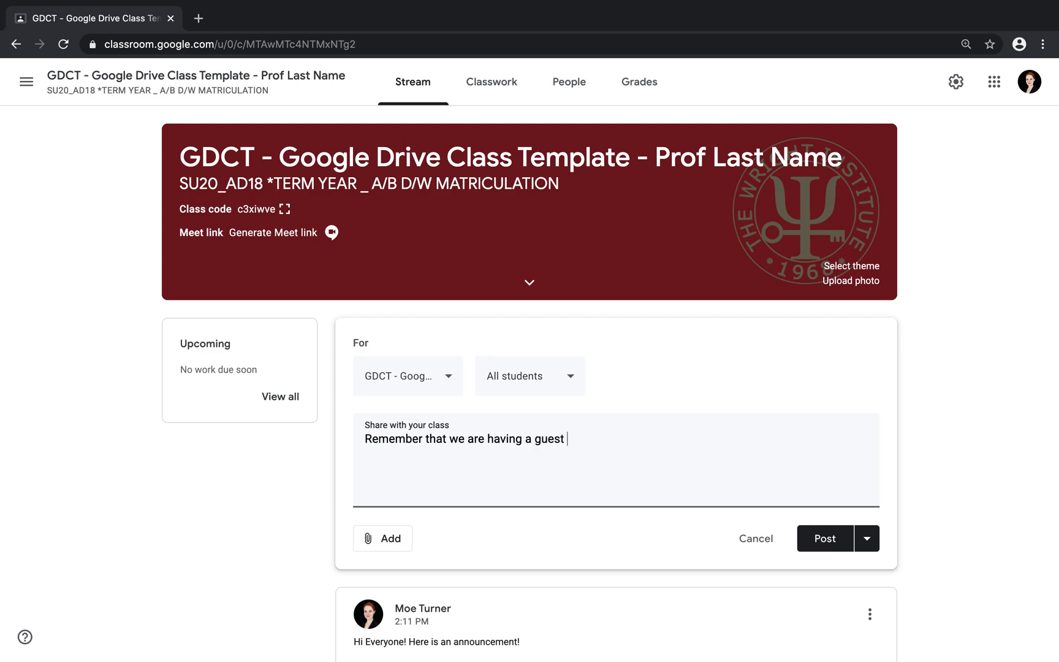
type("speaker in callass today!")
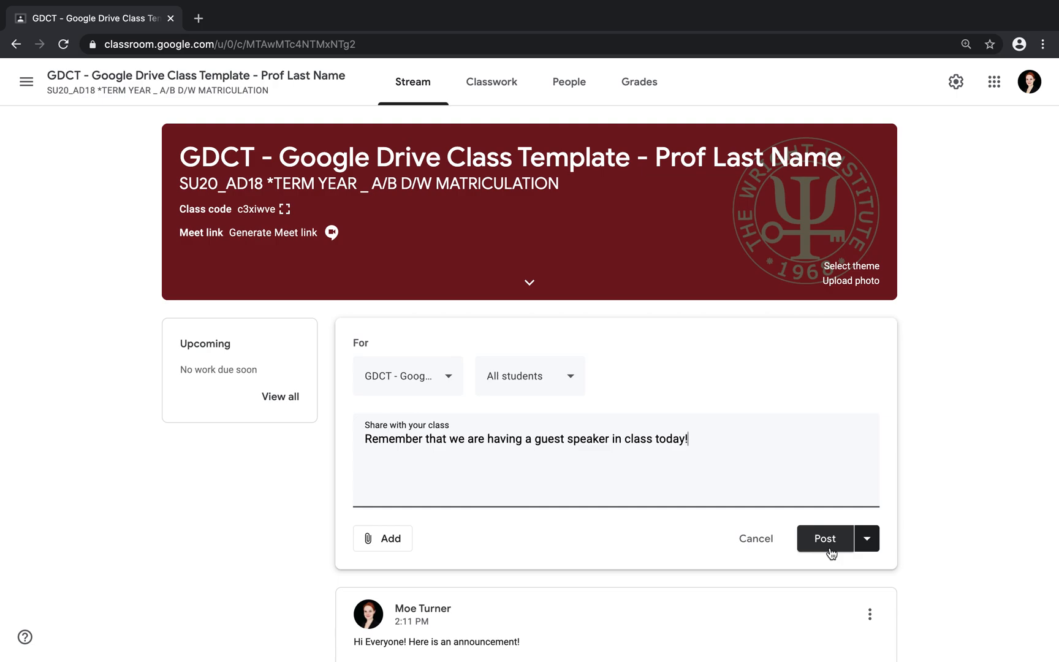
left_click(866, 542)
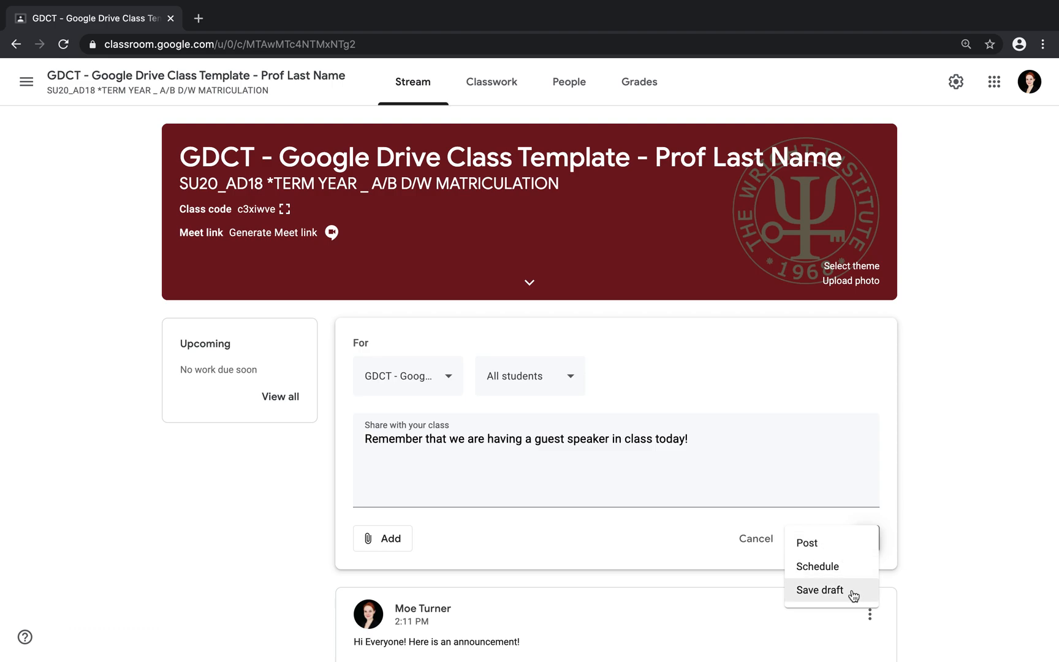
left_click(853, 594)
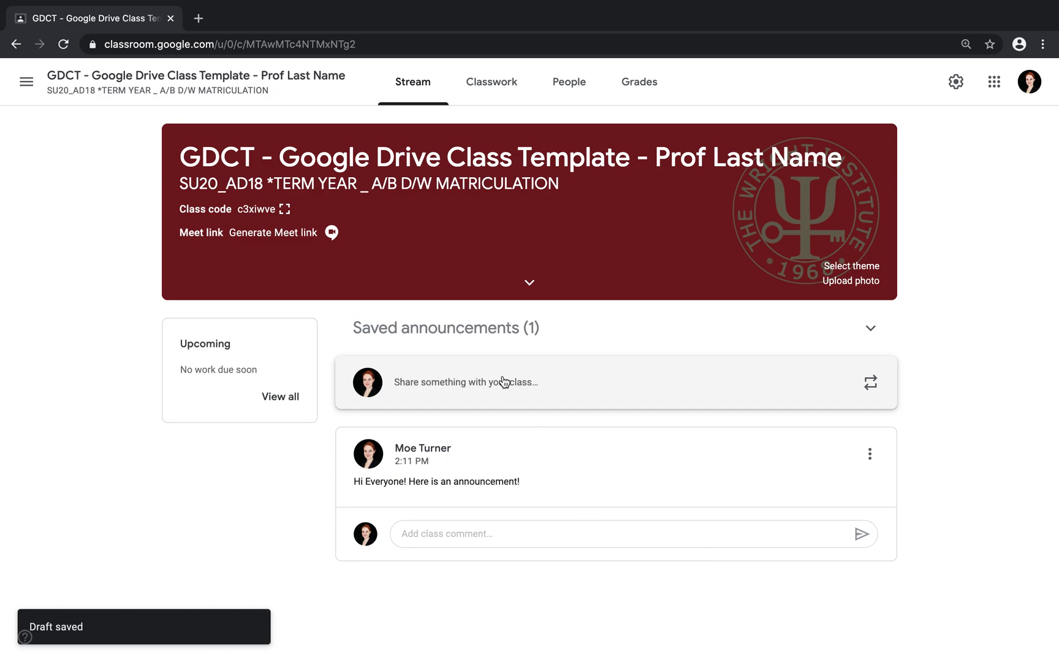
Schedule the saved guest speaker announcement for May 14, 2020 at 8:00 AM
left_click(502, 329)
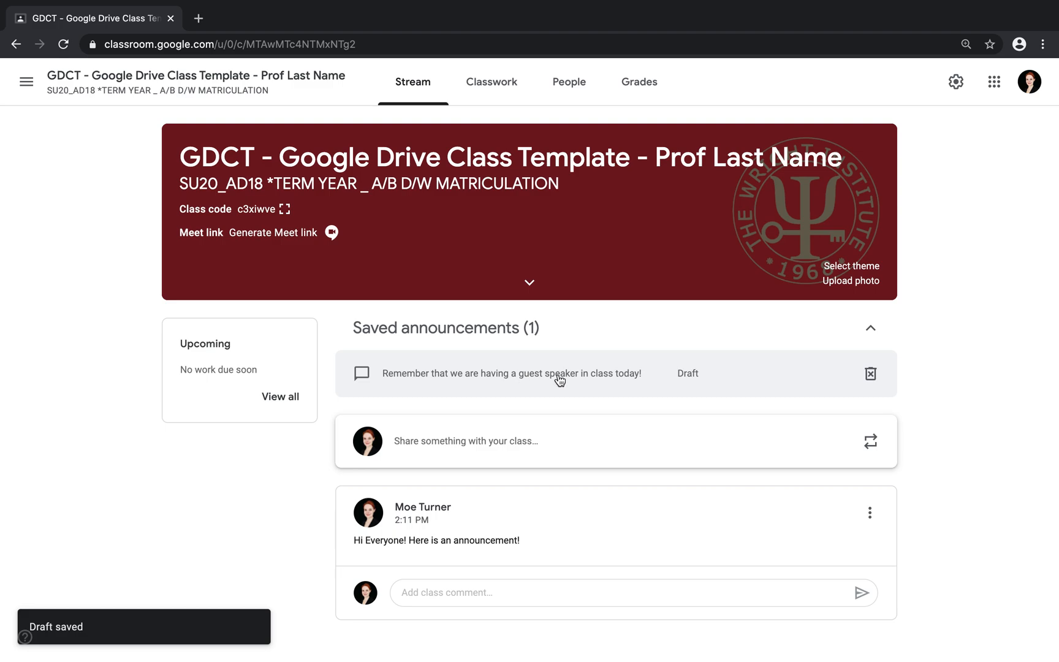
left_click(720, 373)
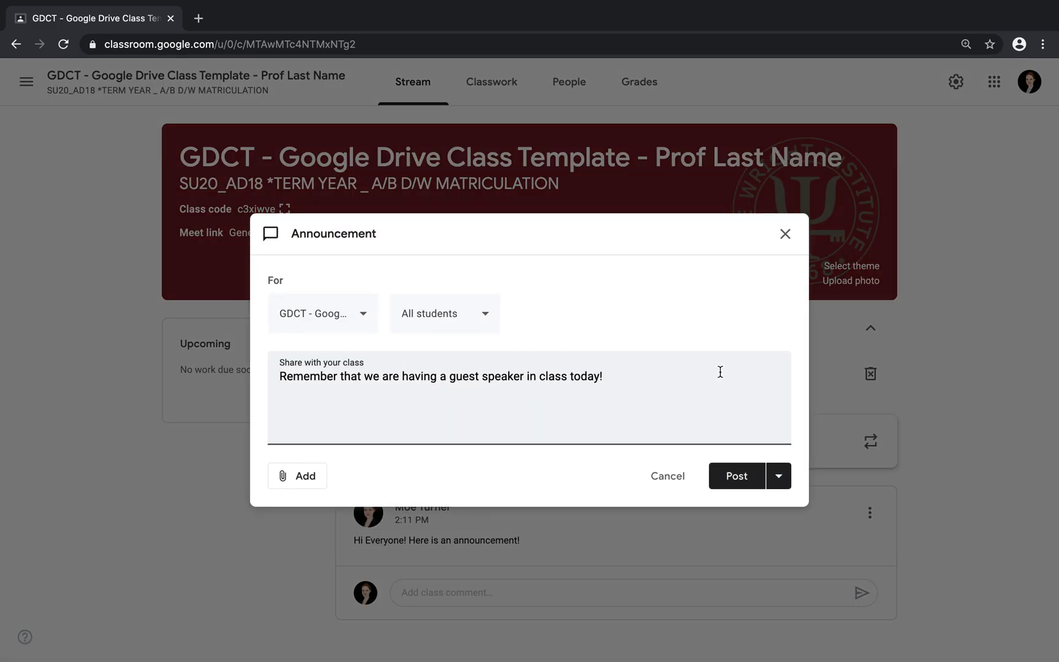
left_click(780, 478)
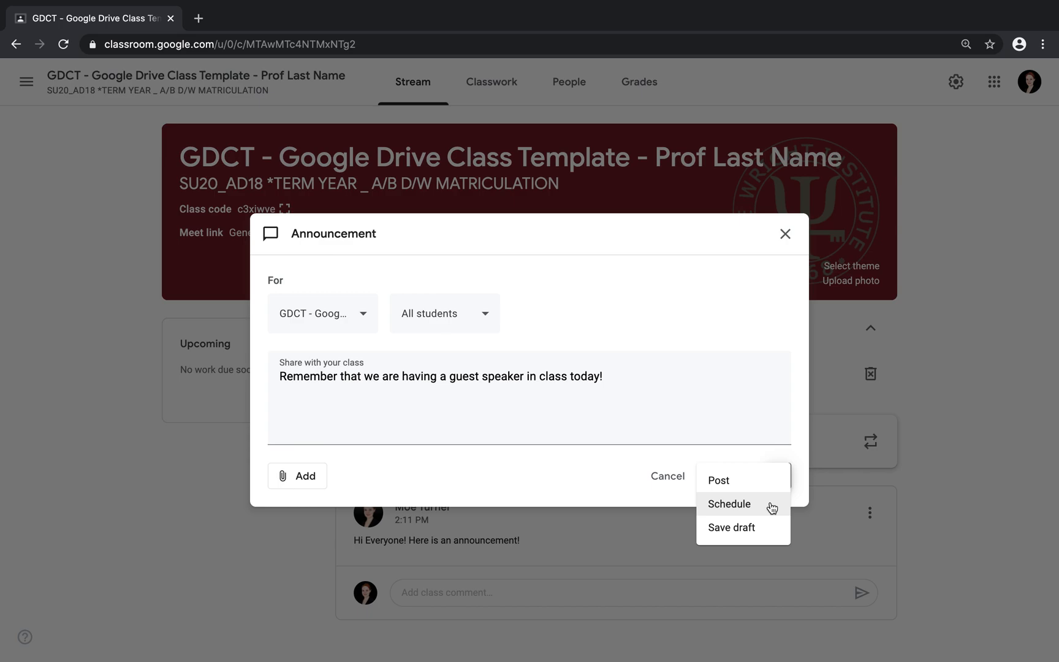
left_click(763, 505)
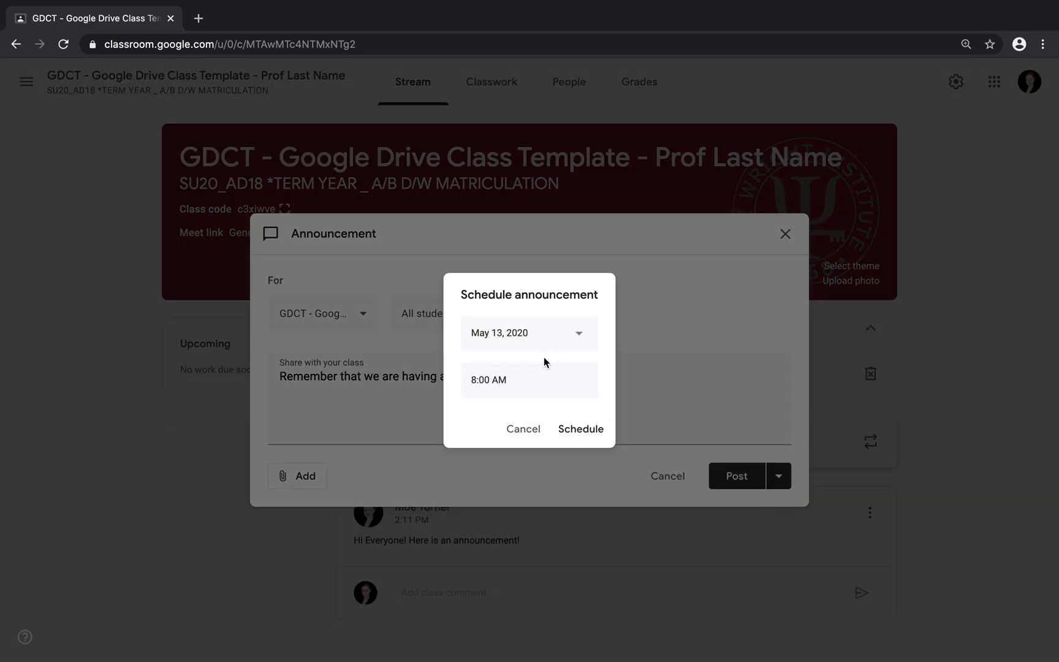
left_click(534, 332)
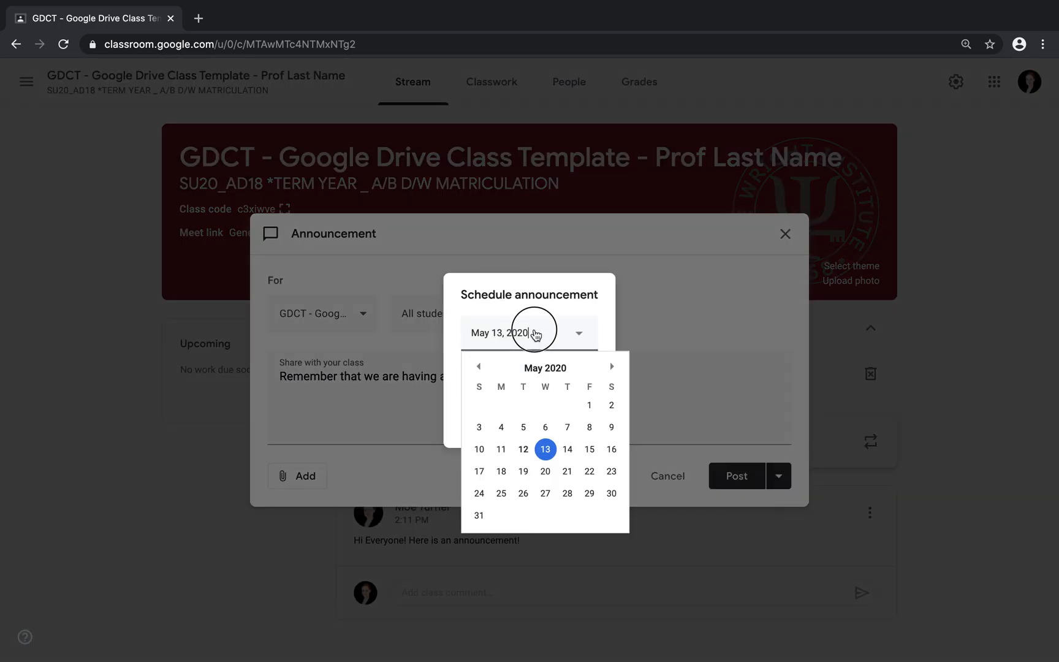
left_click(568, 449)
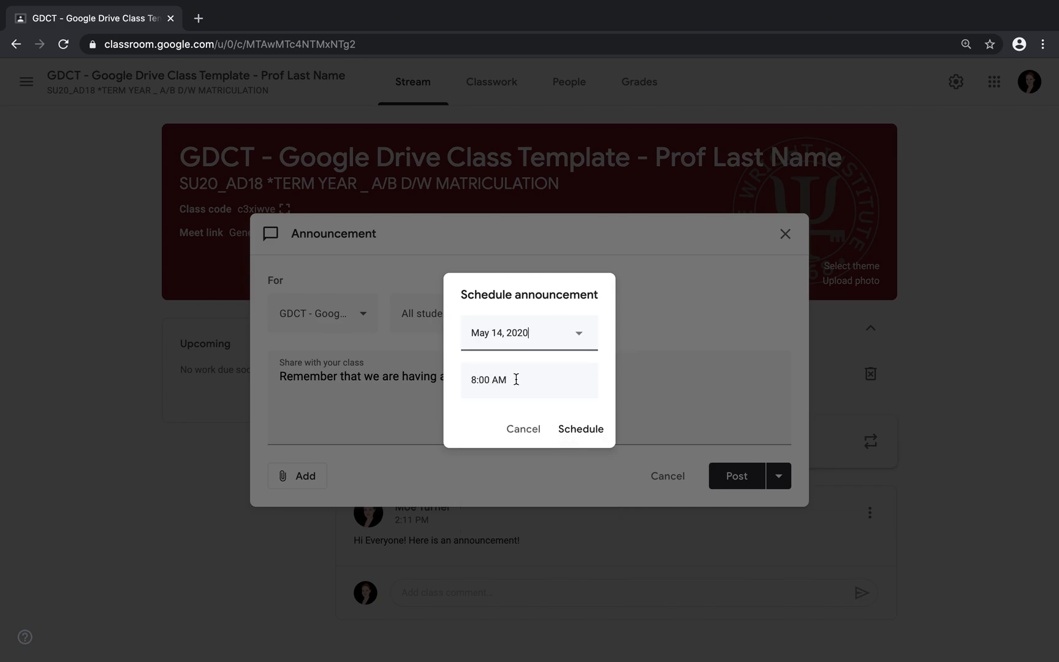
left_click(572, 429)
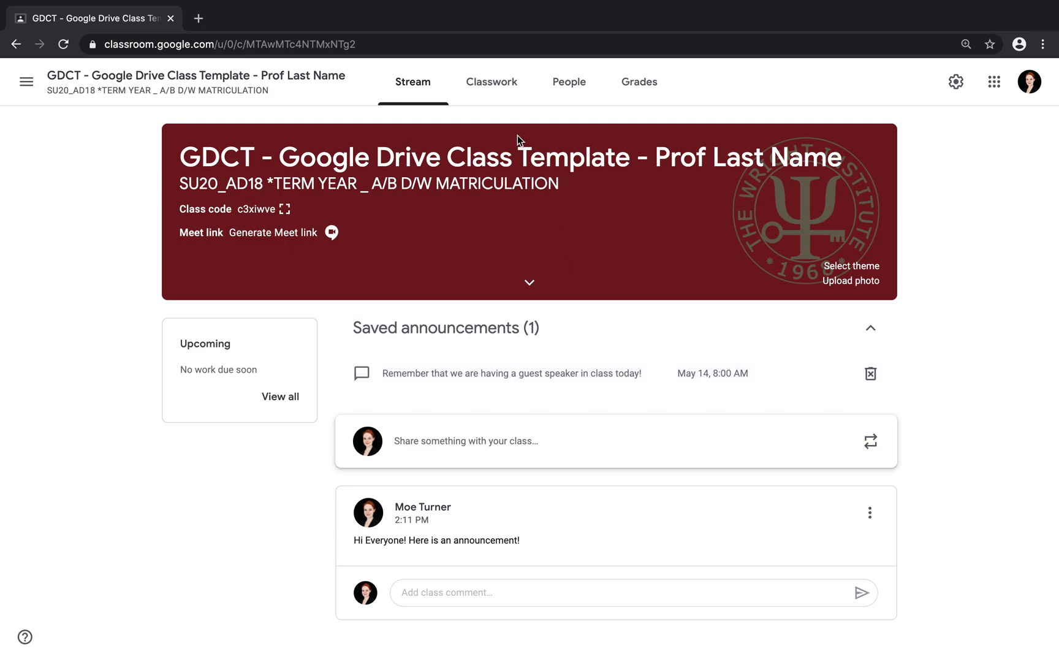
Review the details of the required reading, recommended reading and other resources in the class's week 1 classwork
left_click(497, 97)
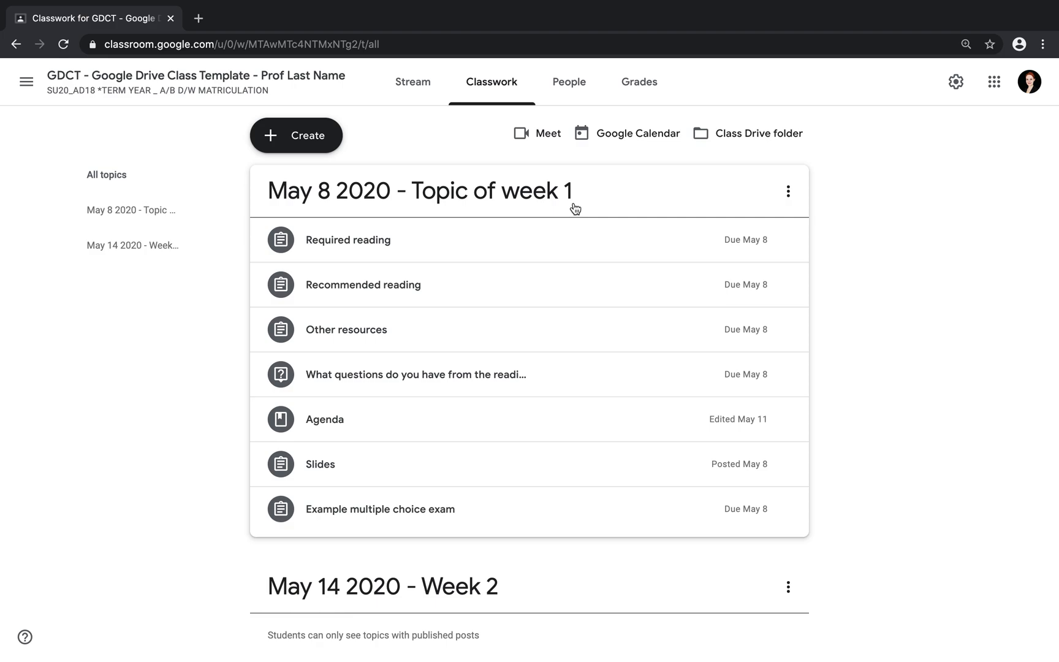
left_click(361, 245)
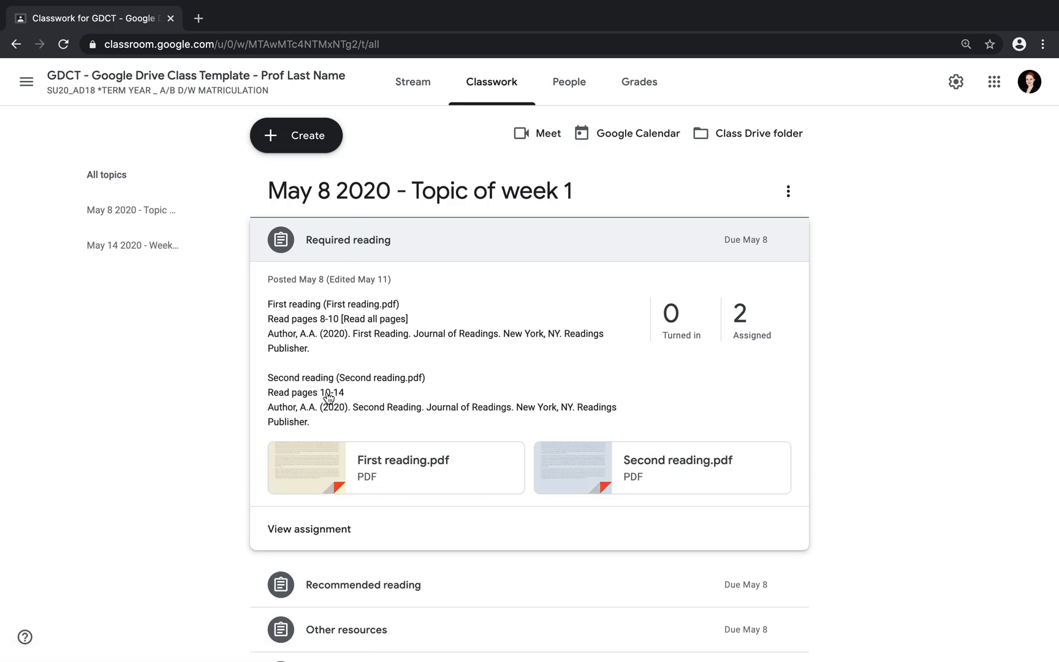
left_click(326, 240)
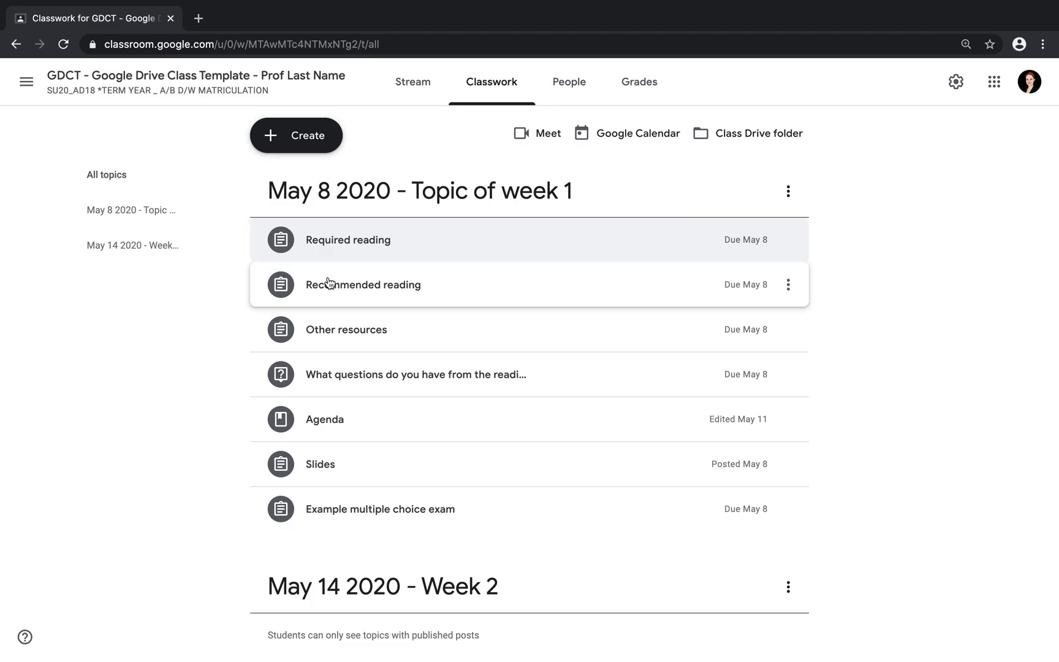
left_click(329, 282)
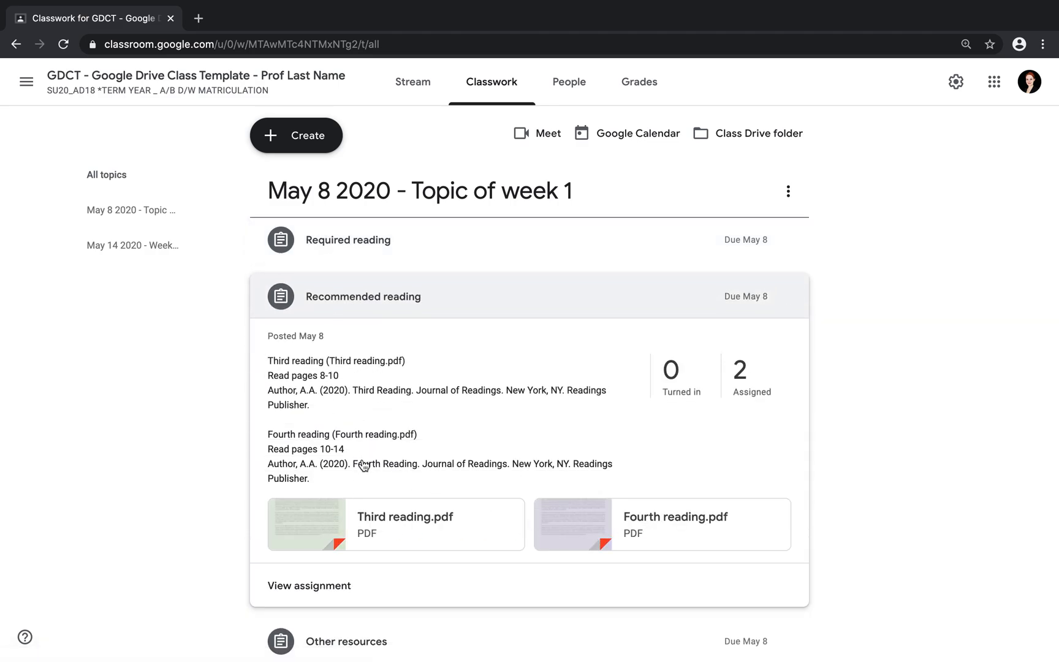
left_click(359, 296)
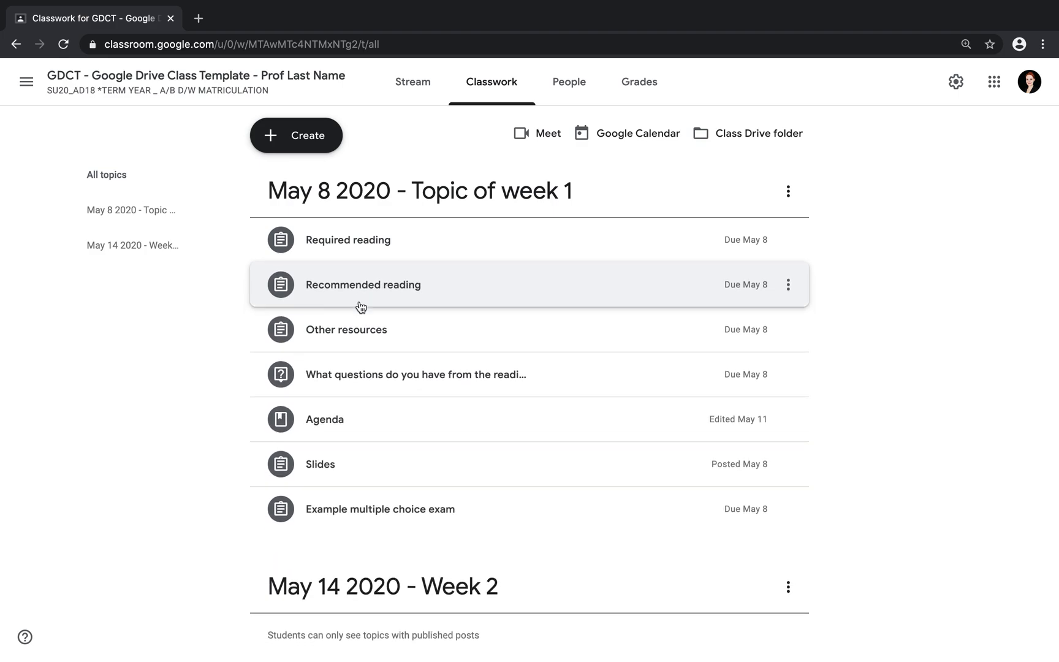
left_click(360, 331)
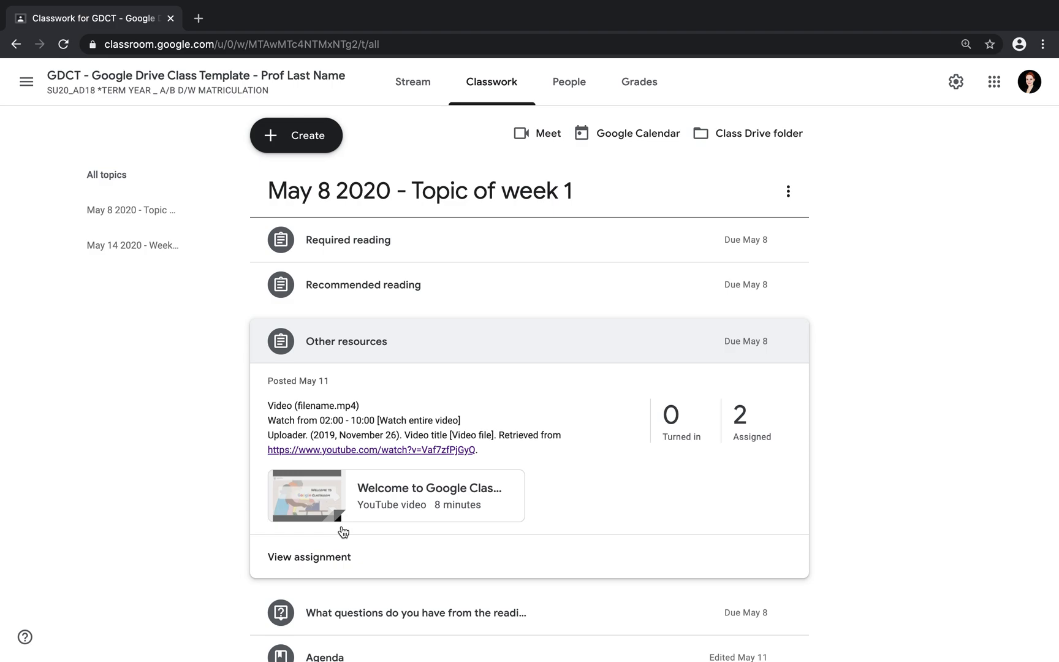
left_click(358, 342)
Review the Agenda material and the Slides assignment under the week 1 topic
left_click(337, 419)
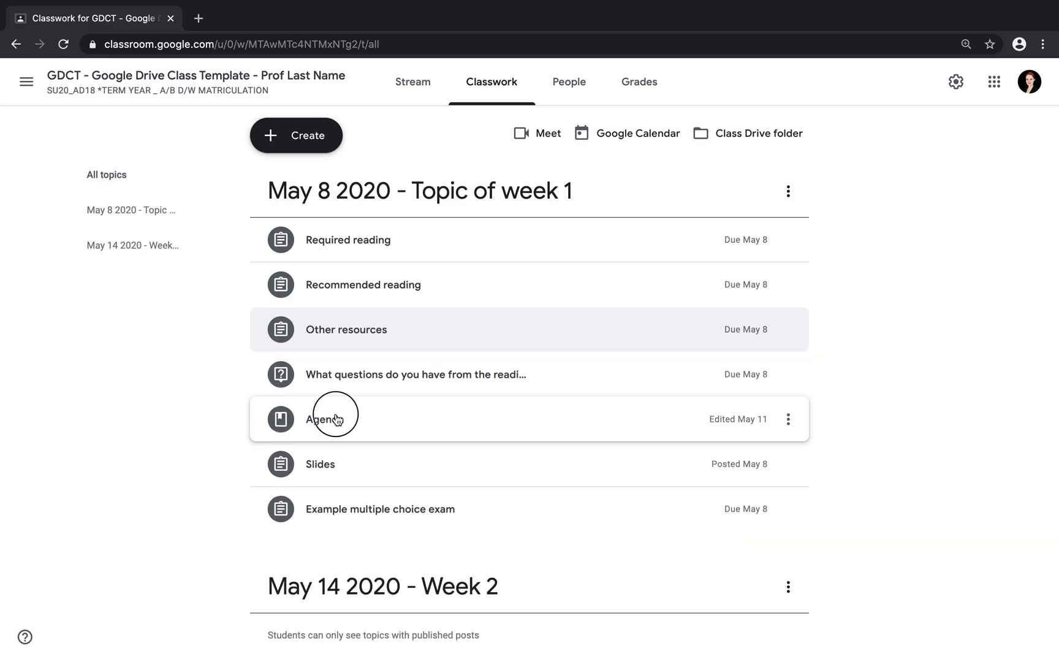
scroll(335, 408, "down", 2)
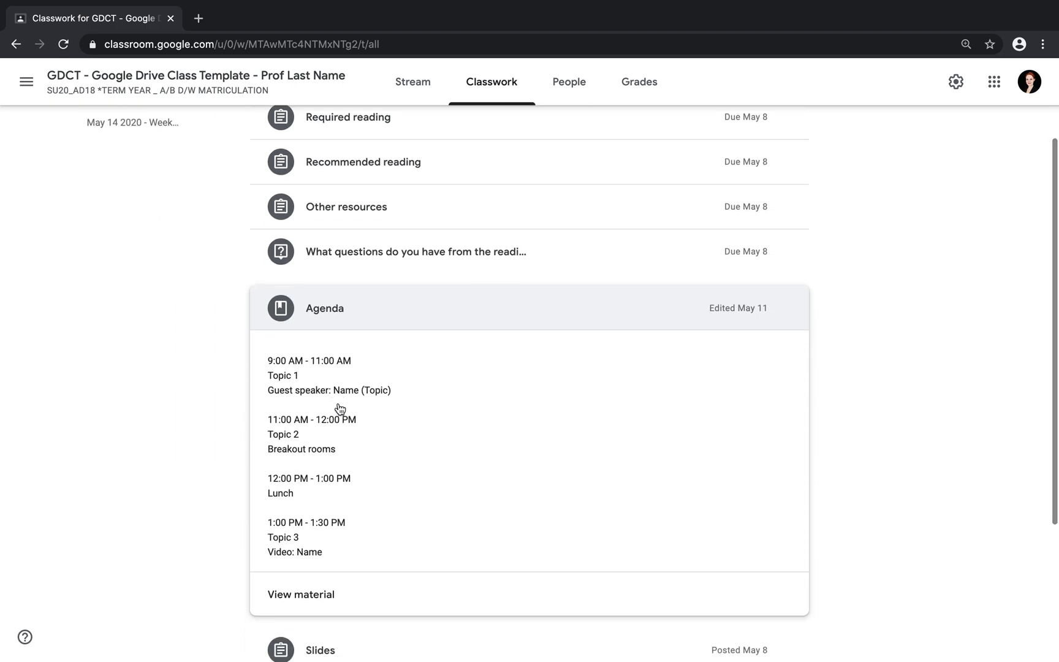
left_click(327, 309)
left_click(323, 439)
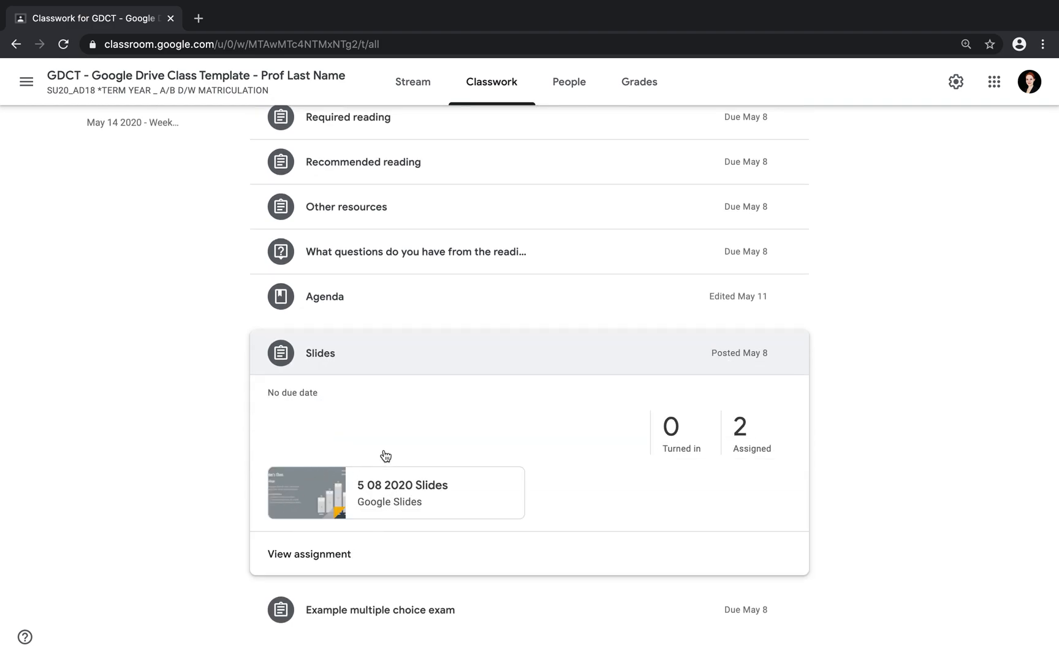
left_click(307, 362)
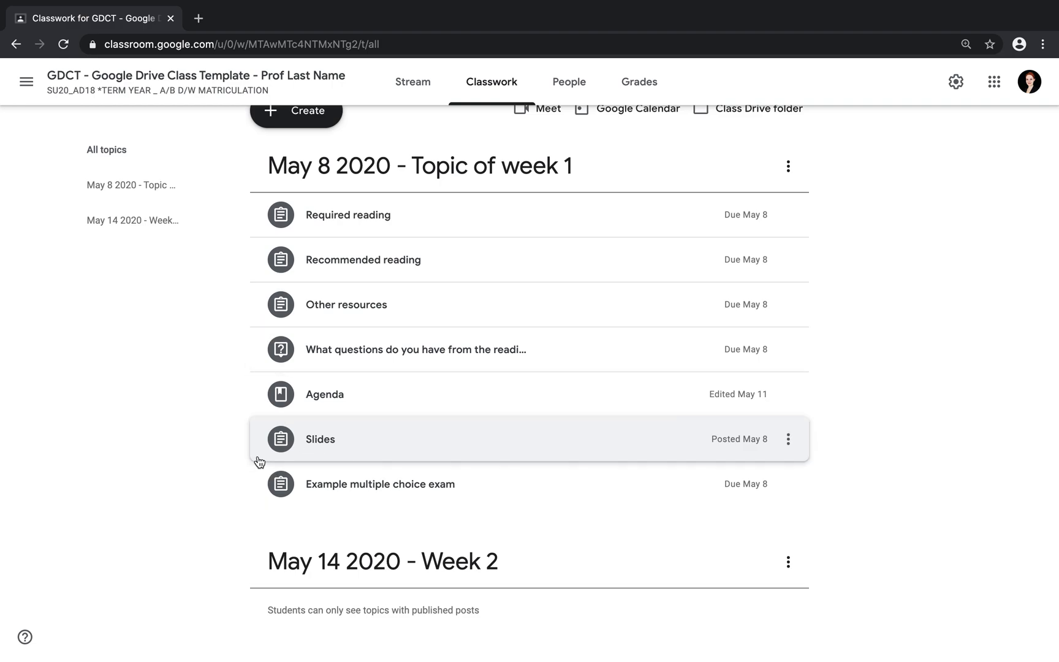
scroll(260, 460, "up", 1)
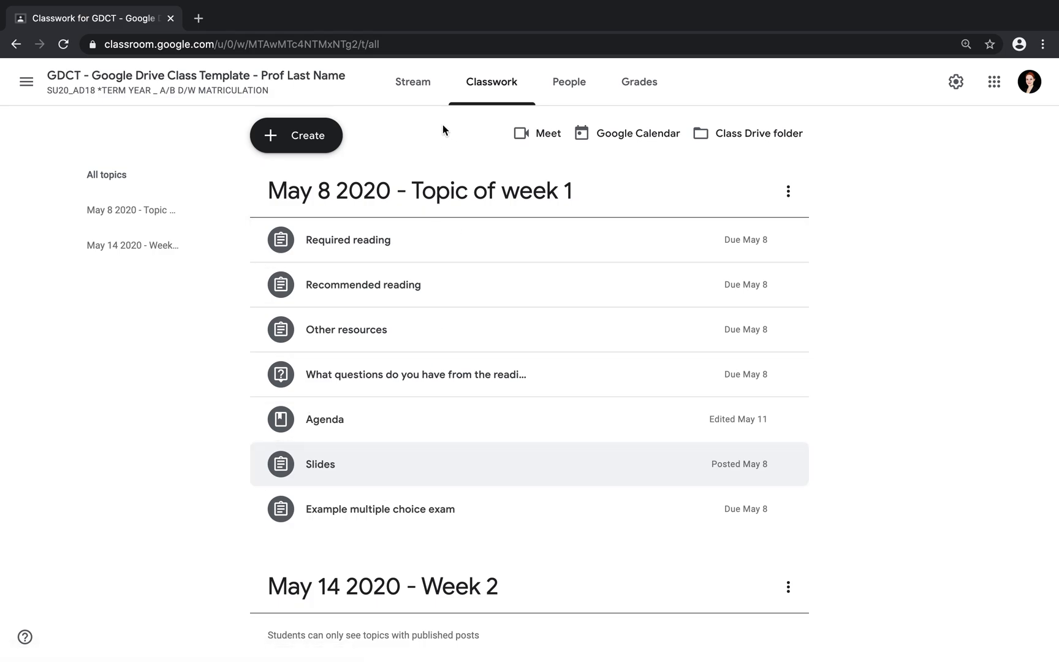
Select all students in the class's people list and view the available bulk actions
left_click(571, 85)
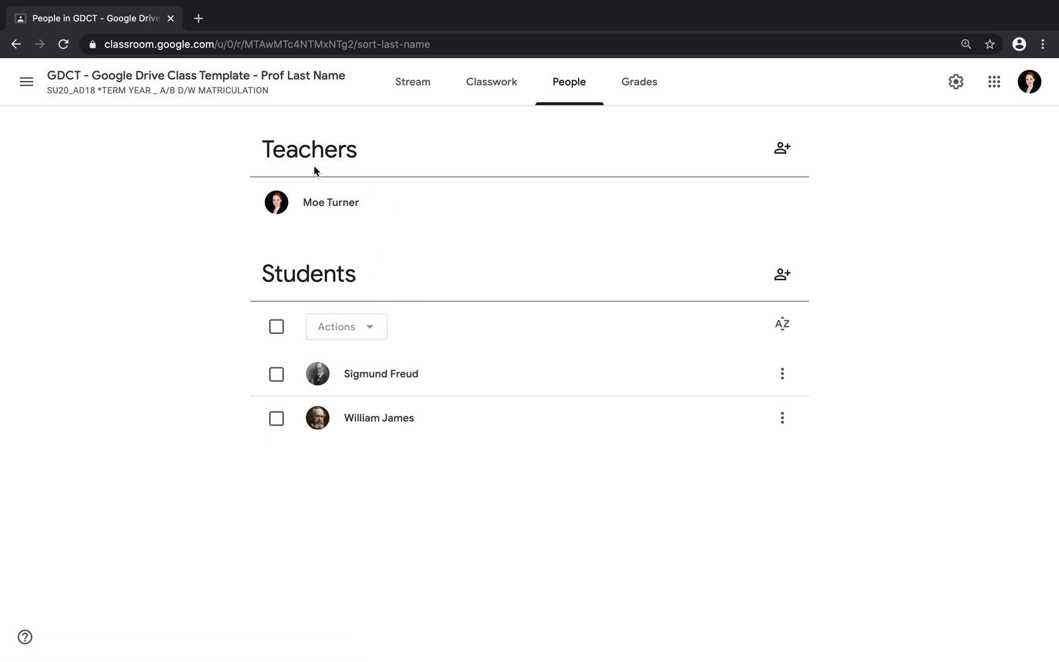
left_click(276, 327)
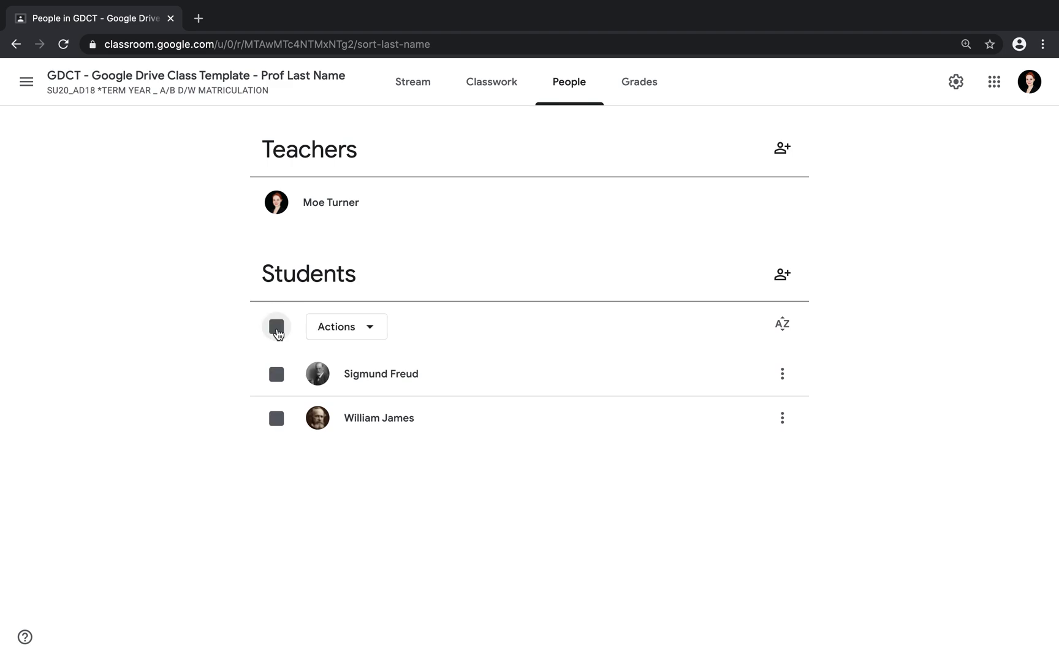
left_click(339, 329)
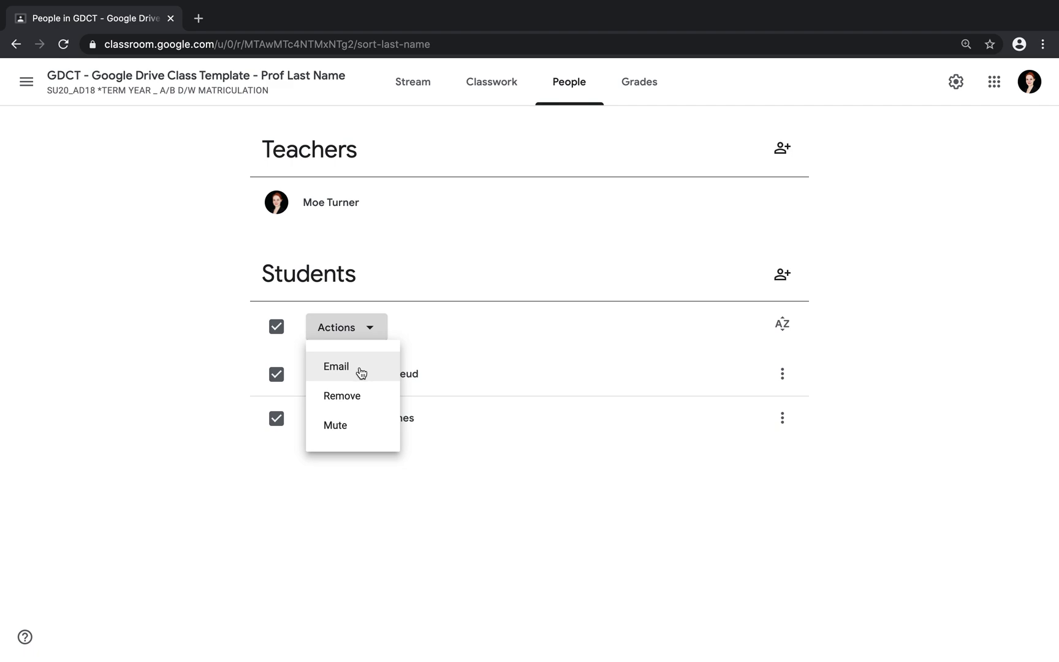
left_click(454, 316)
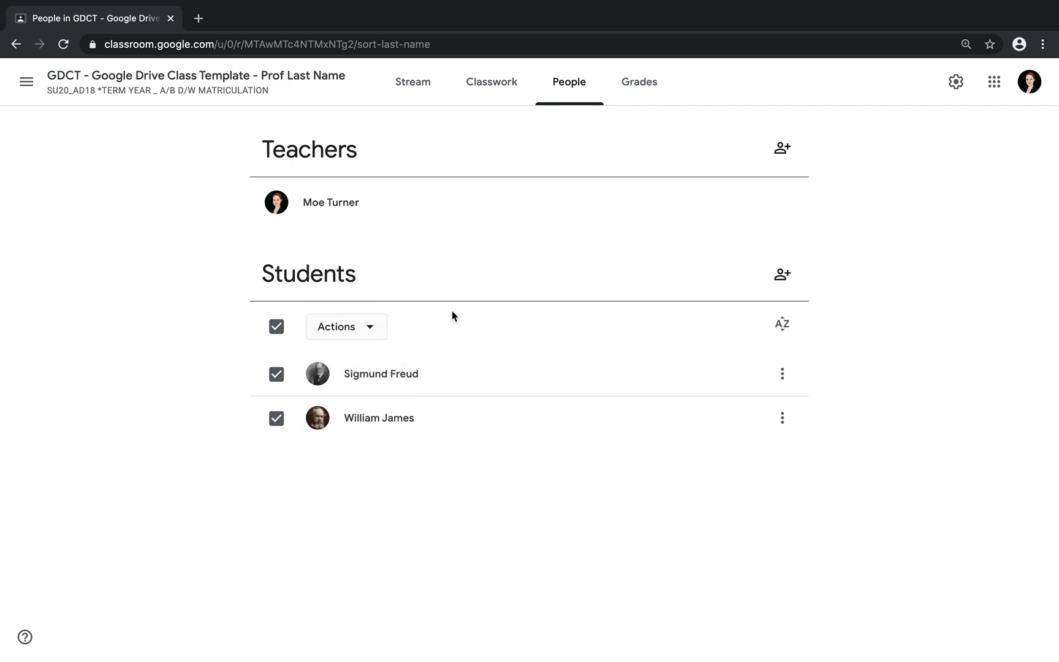
Reduce the selection to only the first listed student and view the available actions
left_click(276, 327)
left_click(277, 373)
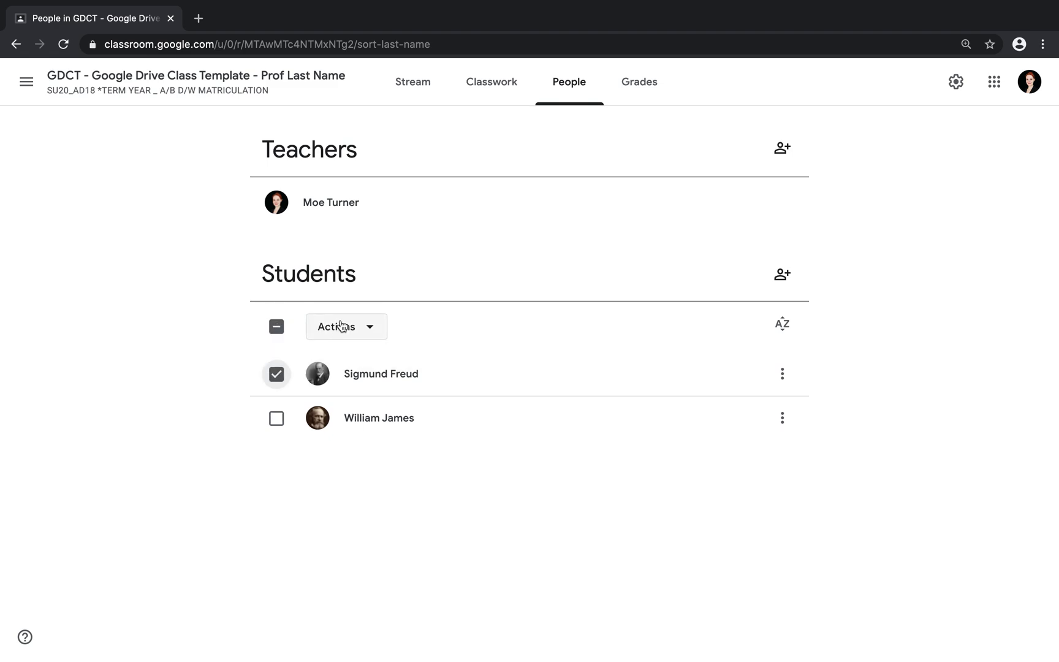
left_click(340, 326)
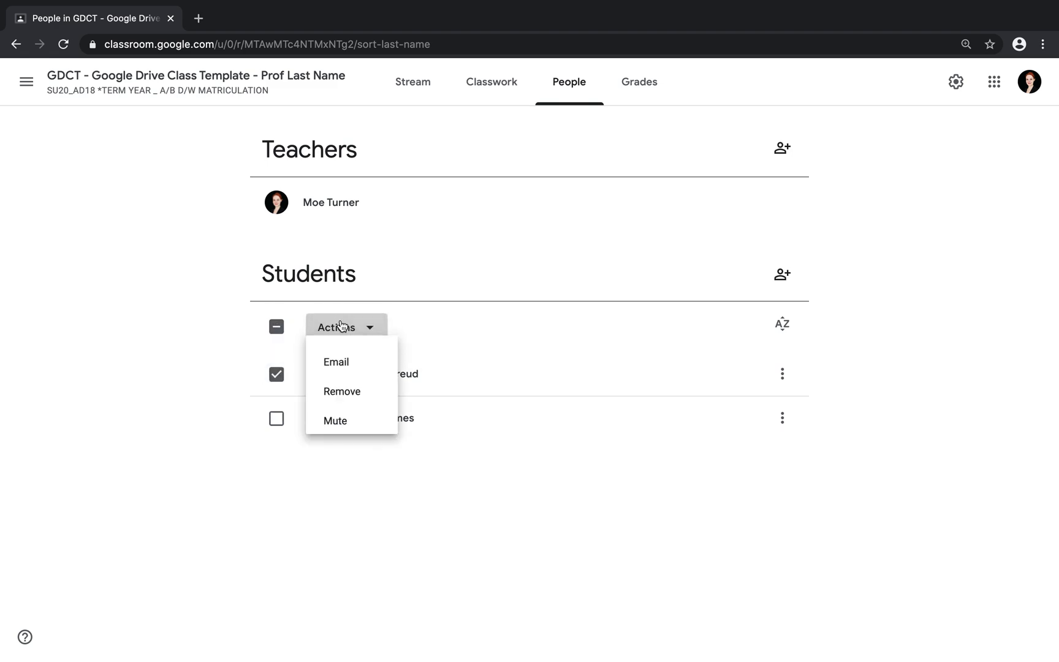
left_click(441, 332)
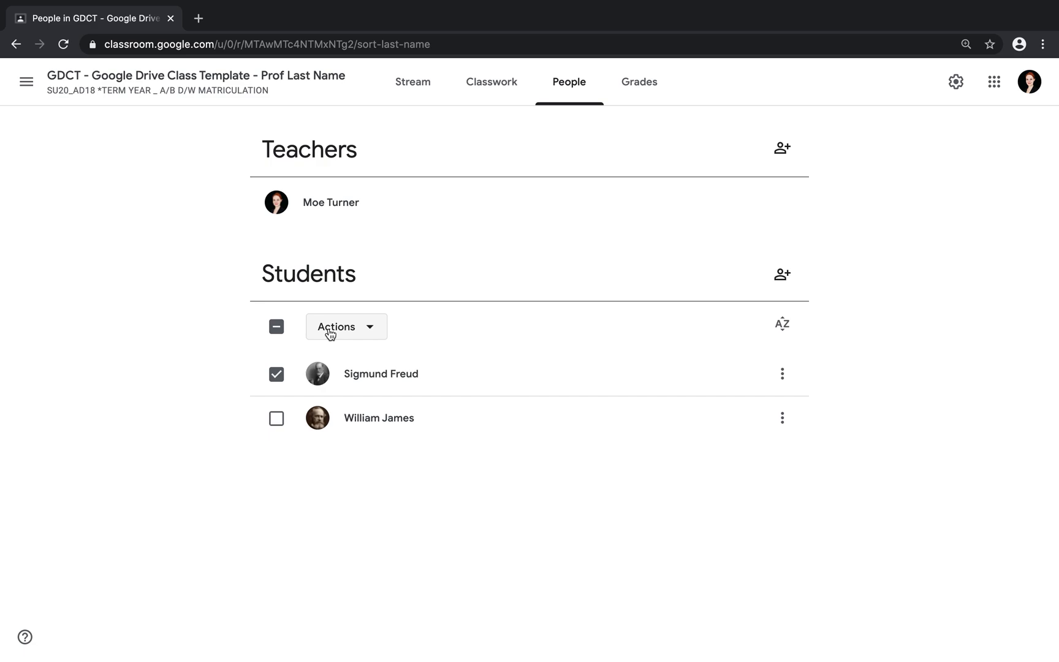
Open the class gradebook to examine each student's submission status per assignment
left_click(639, 93)
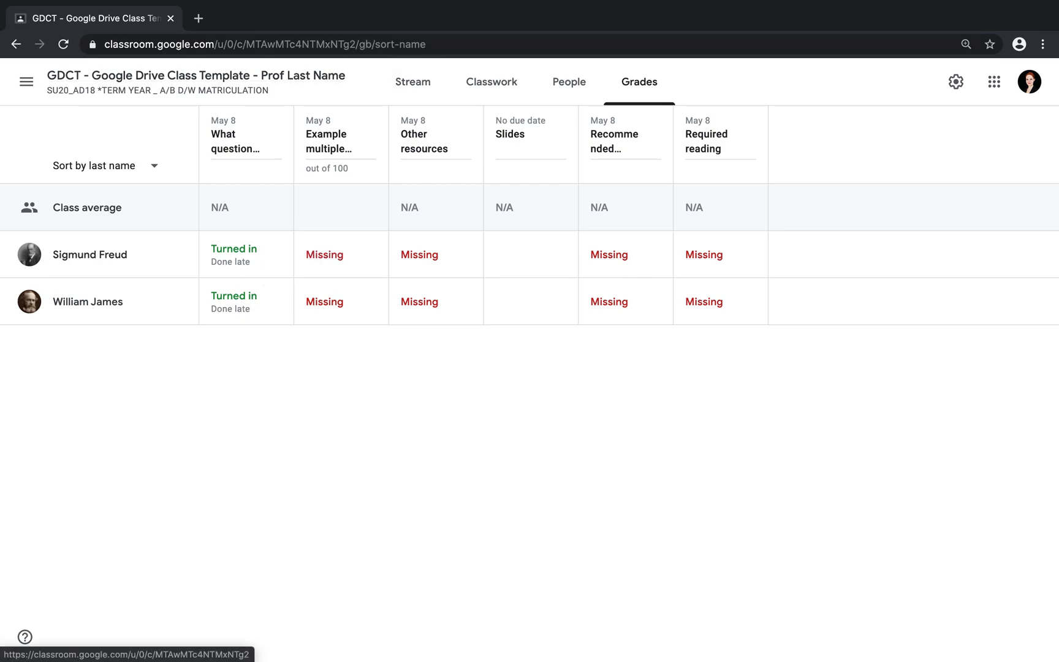
mouse_move(382, 644)
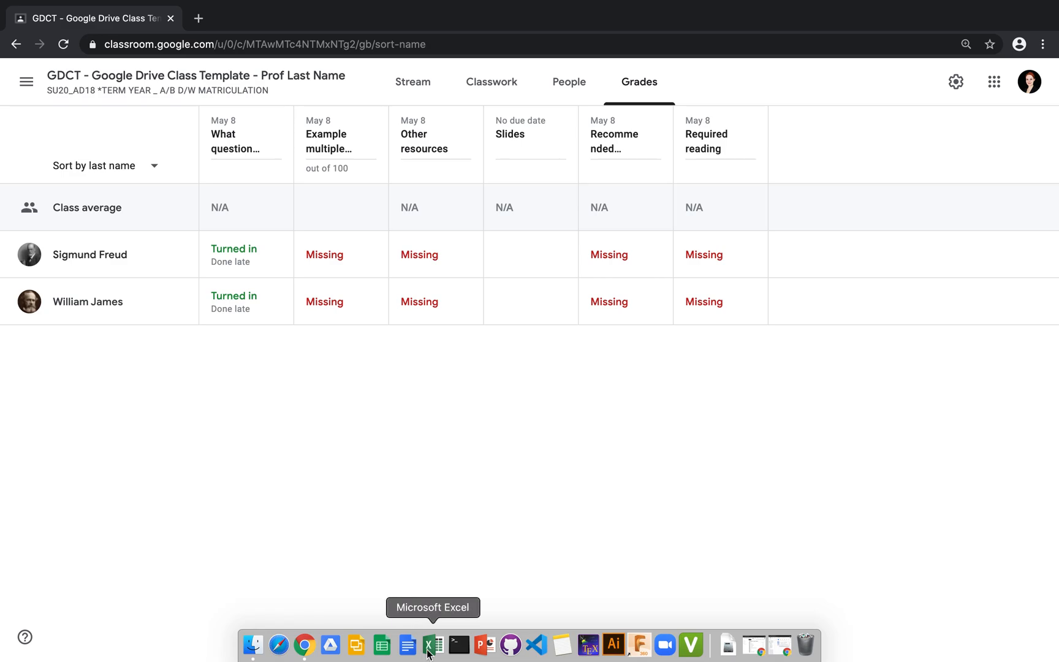
Switch to the presentation and advance to the Class Google Calendar slide
left_click(304, 647)
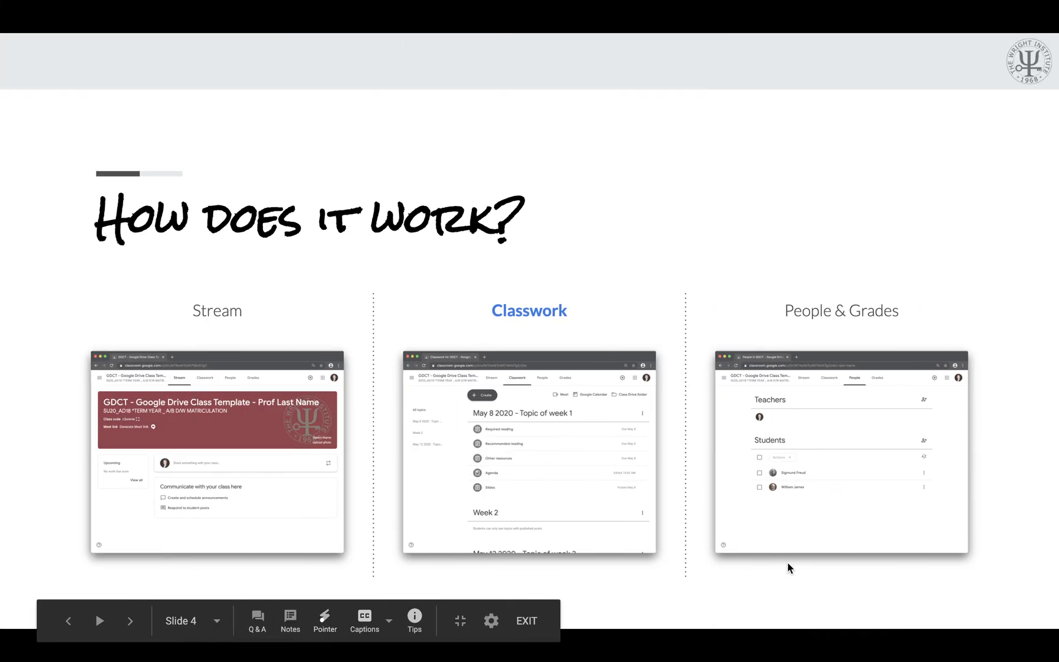
key("Right")
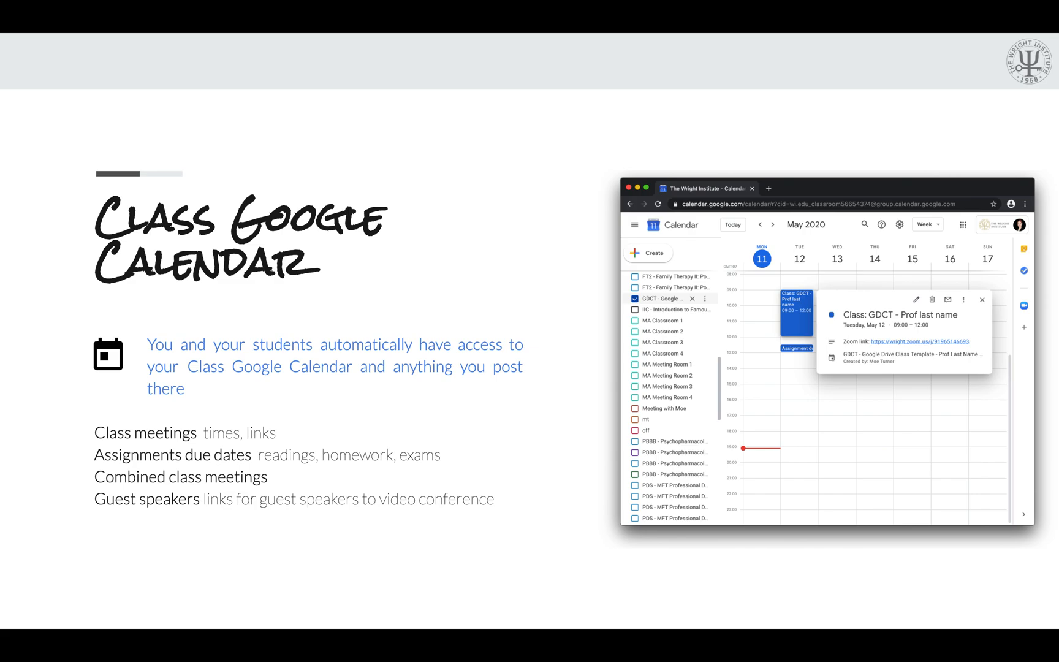
Switch back to Google Classroom and open the class's Google Calendar from the classwork page
mouse_move(448, 660)
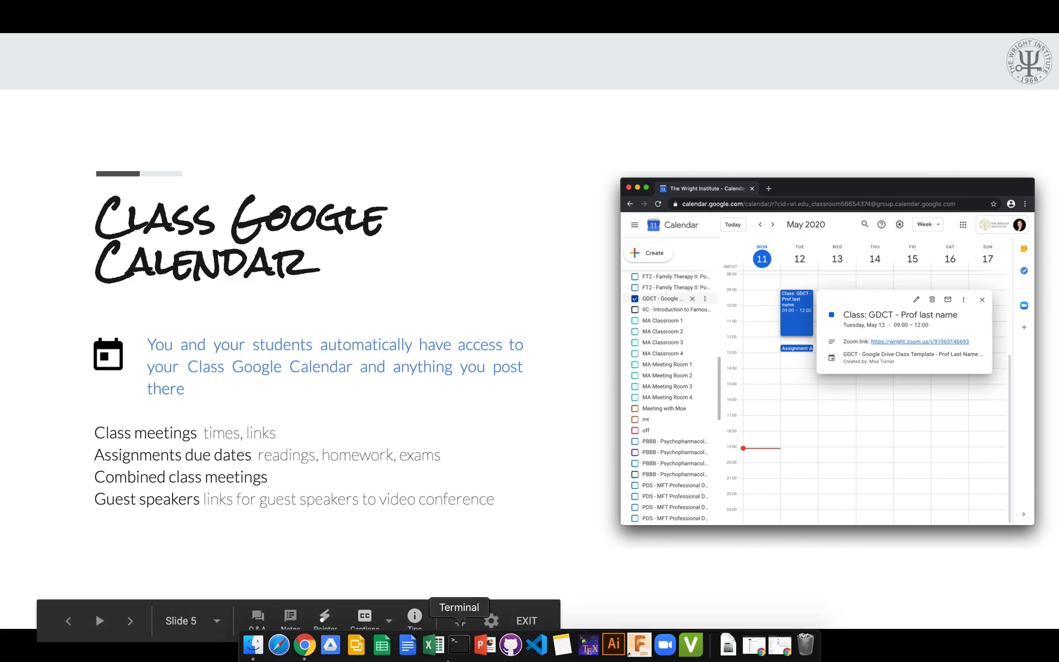
left_click(301, 649)
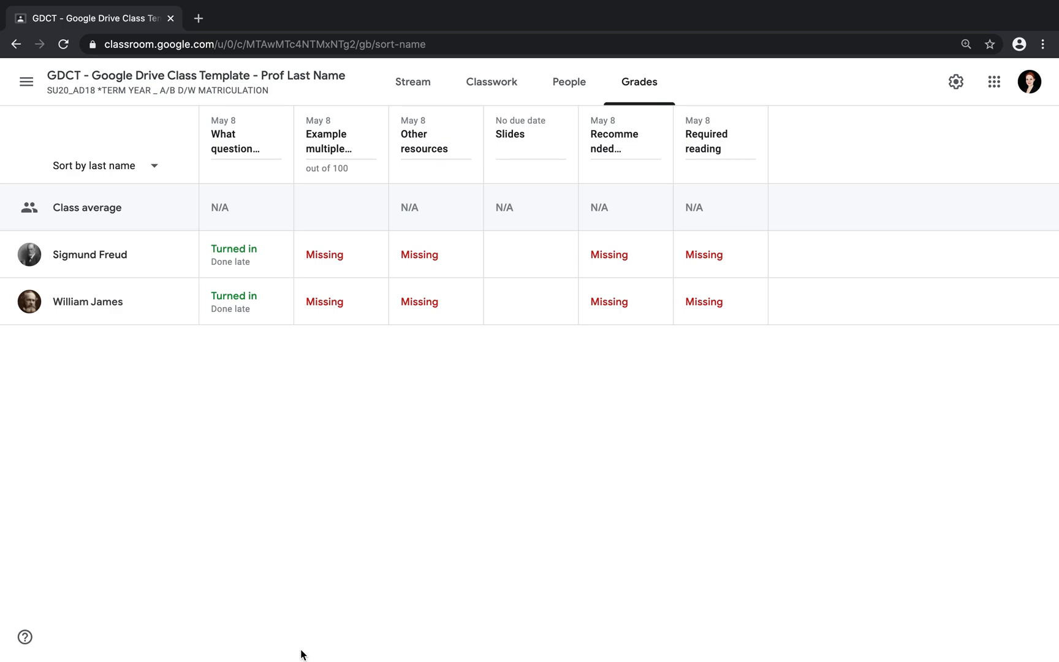
left_click(93, 74)
left_click(493, 86)
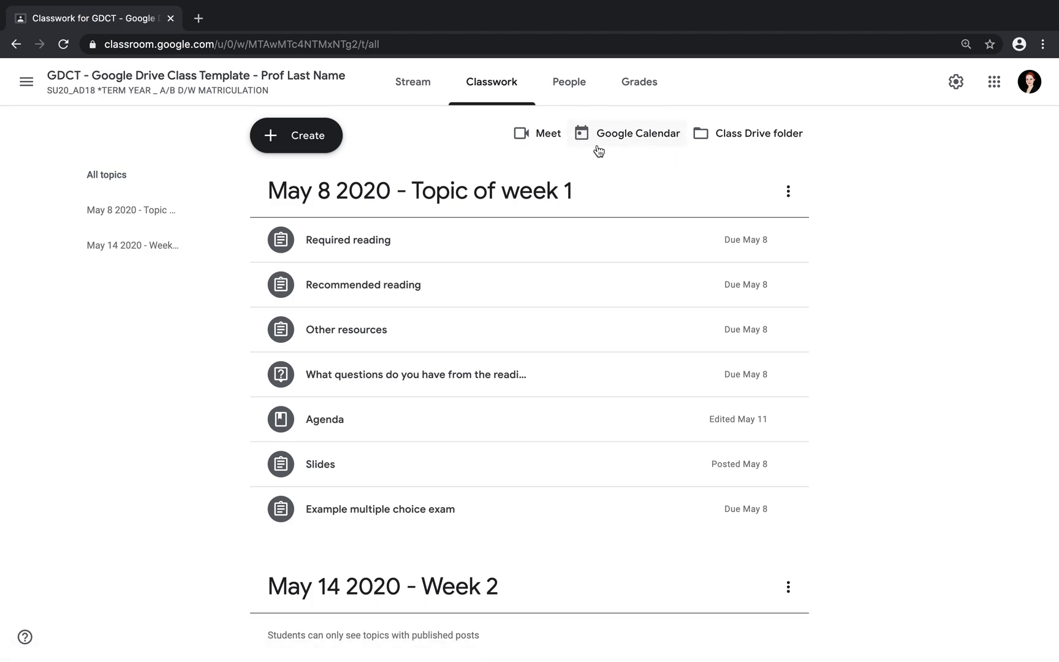
left_click(645, 137)
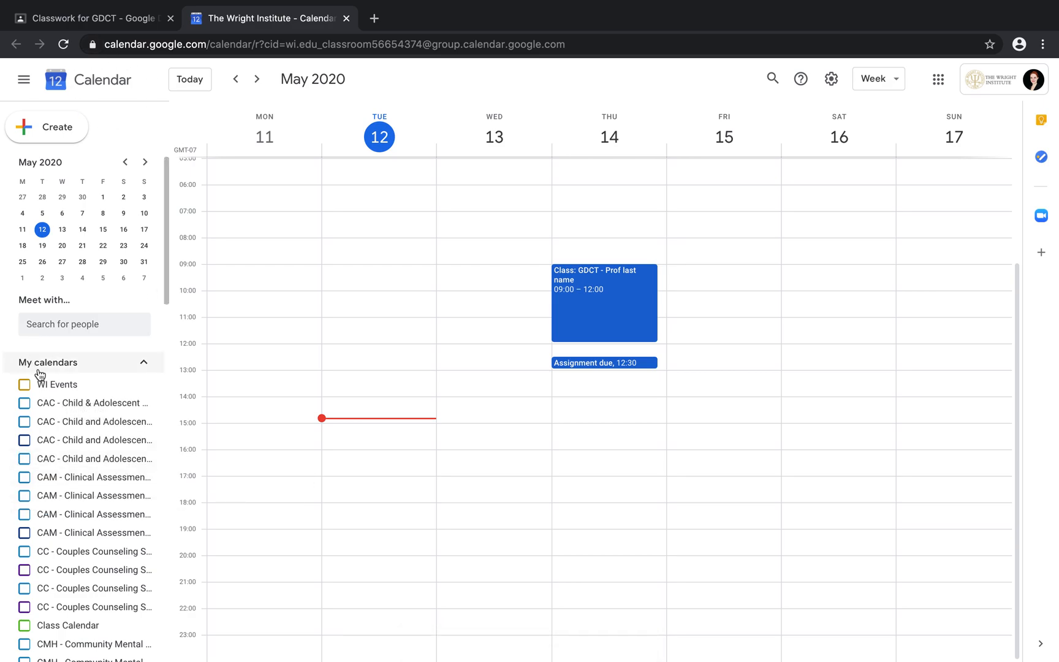
Find the GDCT class calendar among the user's own calendars and toggle its visibility off and on again
scroll(80, 369, "down", 2)
scroll(77, 364, "down", 6)
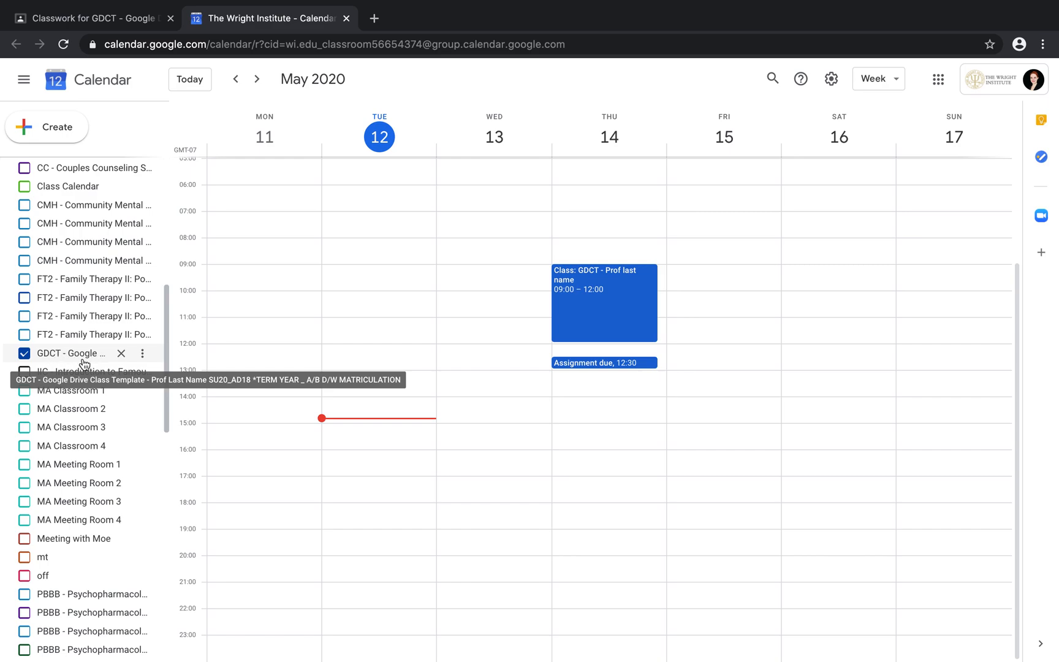
left_click(24, 355)
left_click(24, 355)
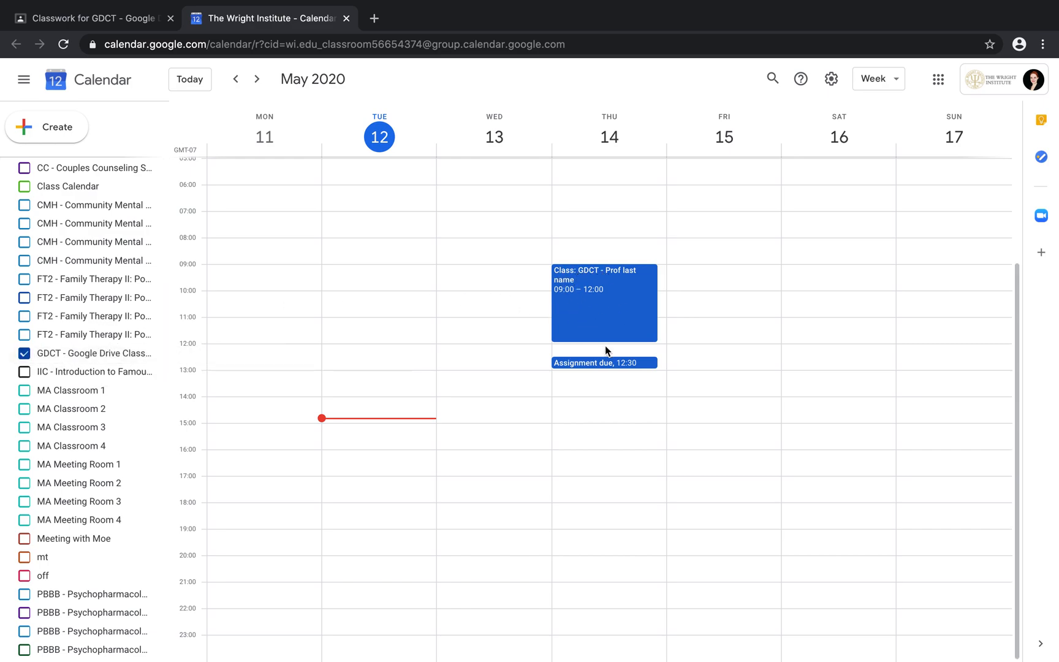
View the details of the May 14 GDCT class event and close them
left_click(611, 319)
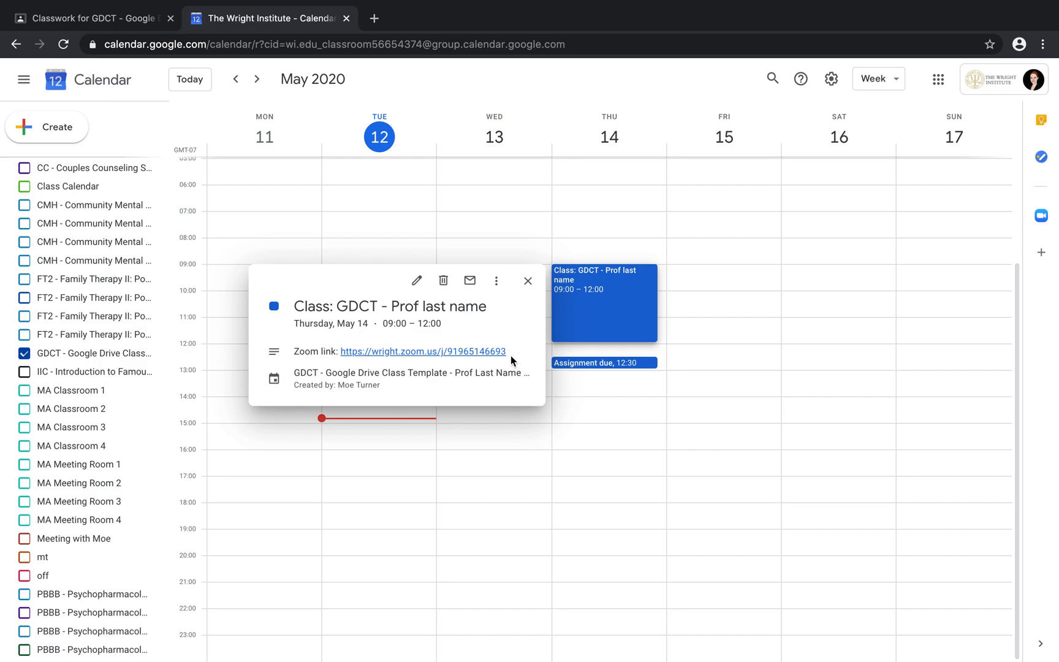
left_click(528, 281)
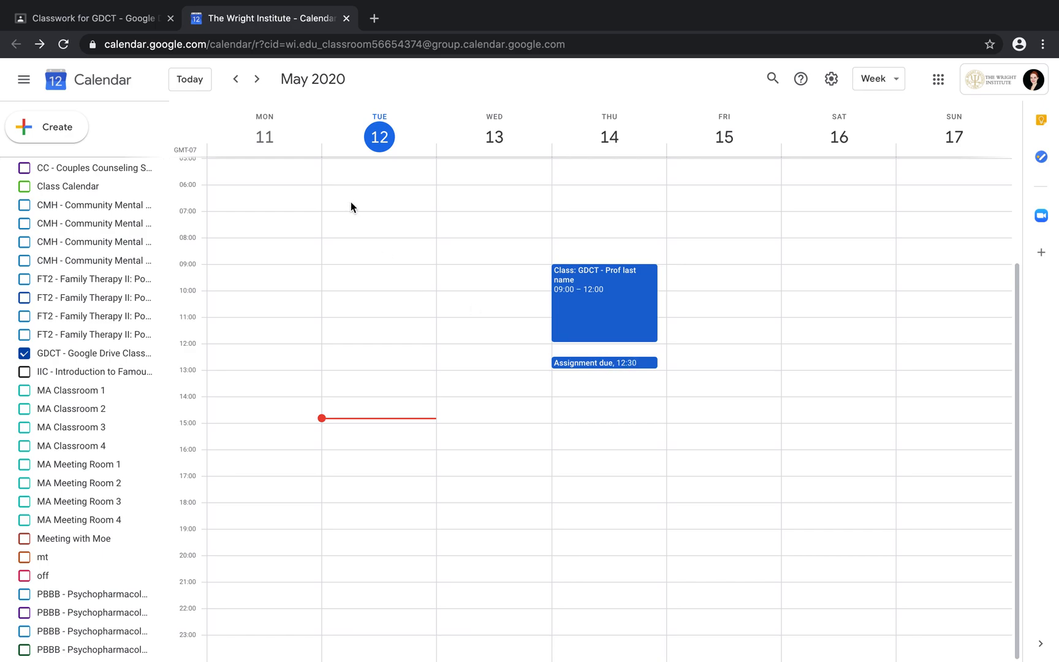
Create a May 14 event titled "Remember we have a guest speaker!" in the GDCT class calendar and move it to 08:00–09:00
left_click(648, 386)
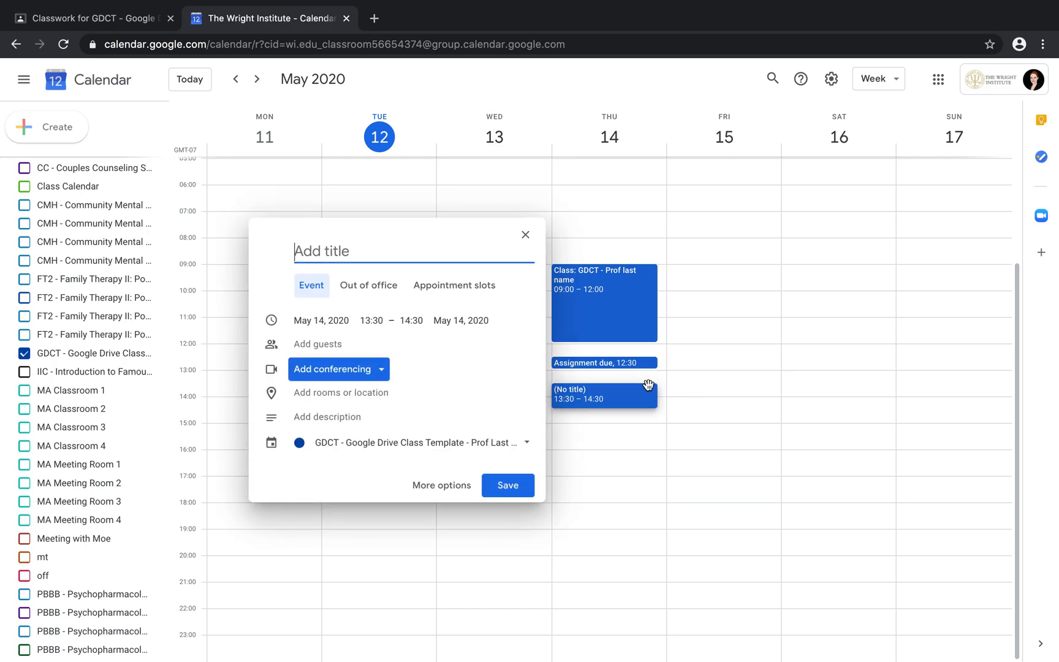
type("RE")
type("mel")
key("BackSpace")
key("BackSpace")
type("ber")
key("BackSpace")
key("BackSpace")
key("BackSpace")
key("BackSpace")
type("ember we h")
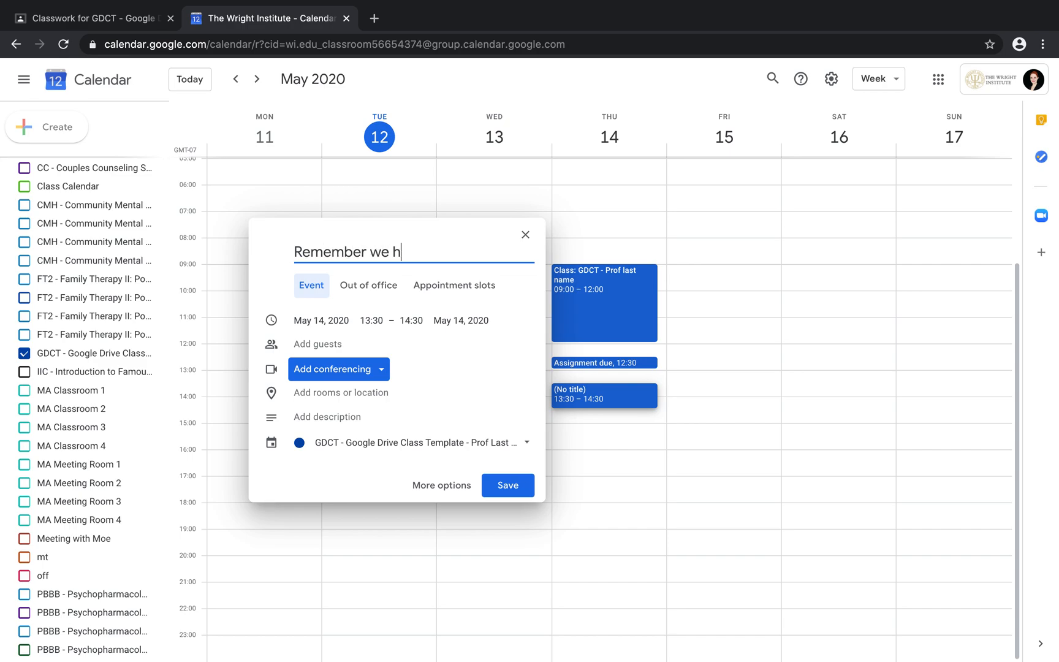
type("ave a gues t p")
key("BackSpace")
type("speaker!")
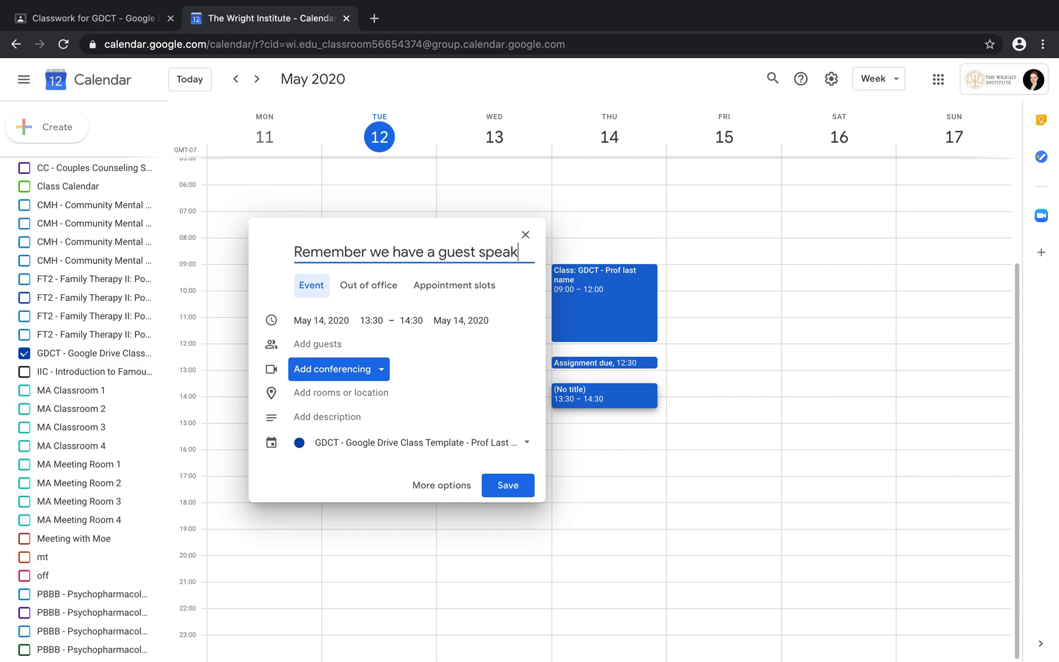
left_click(501, 484)
left_click_drag(631, 399, 621, 243)
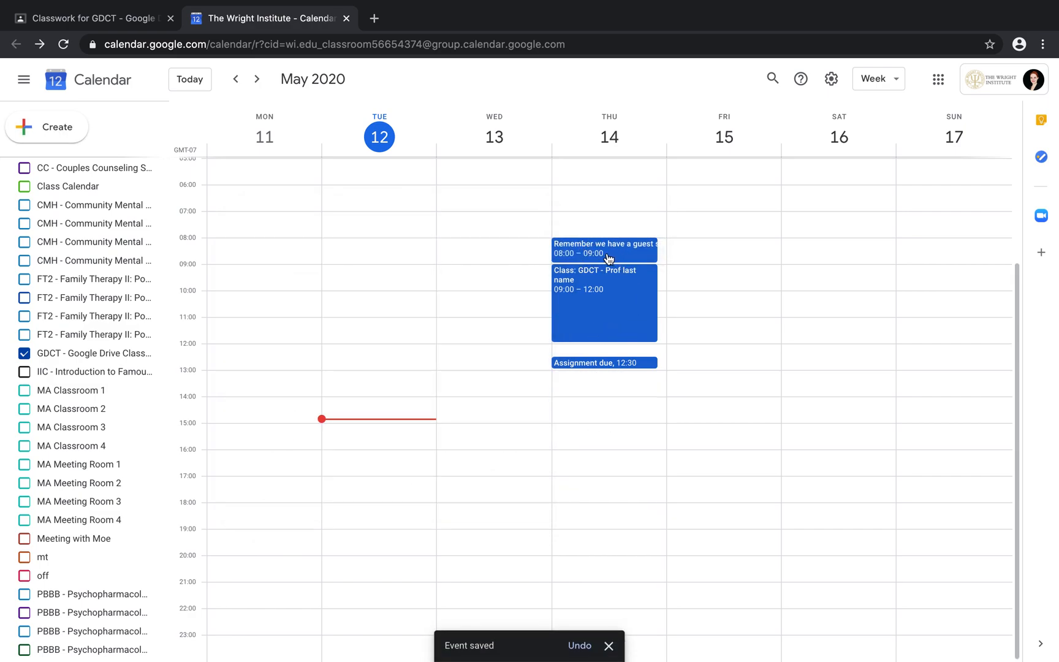